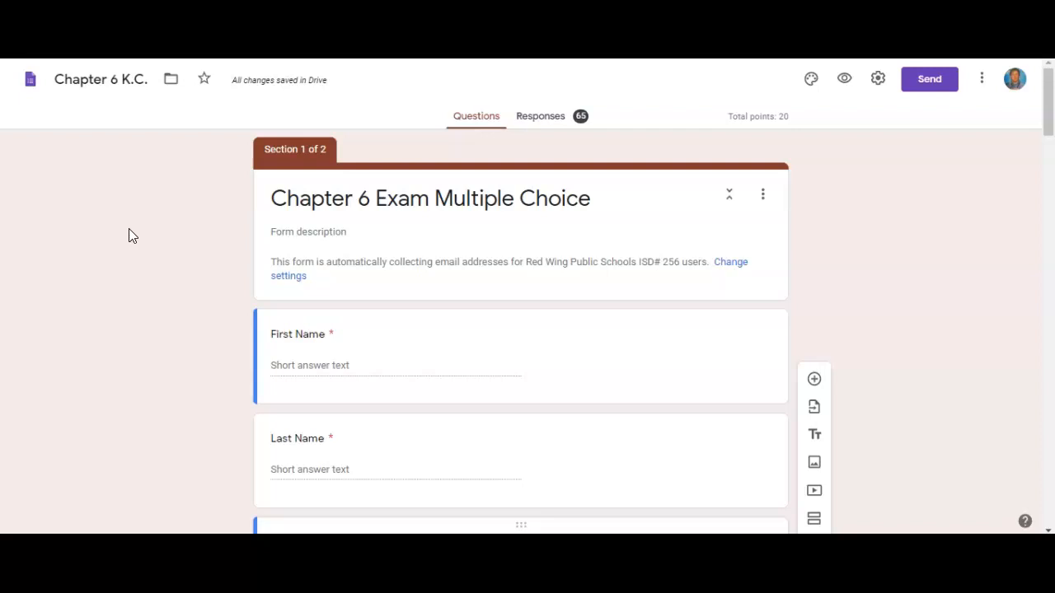
{"action": "triple_click", "coordinate": [322, 196]}
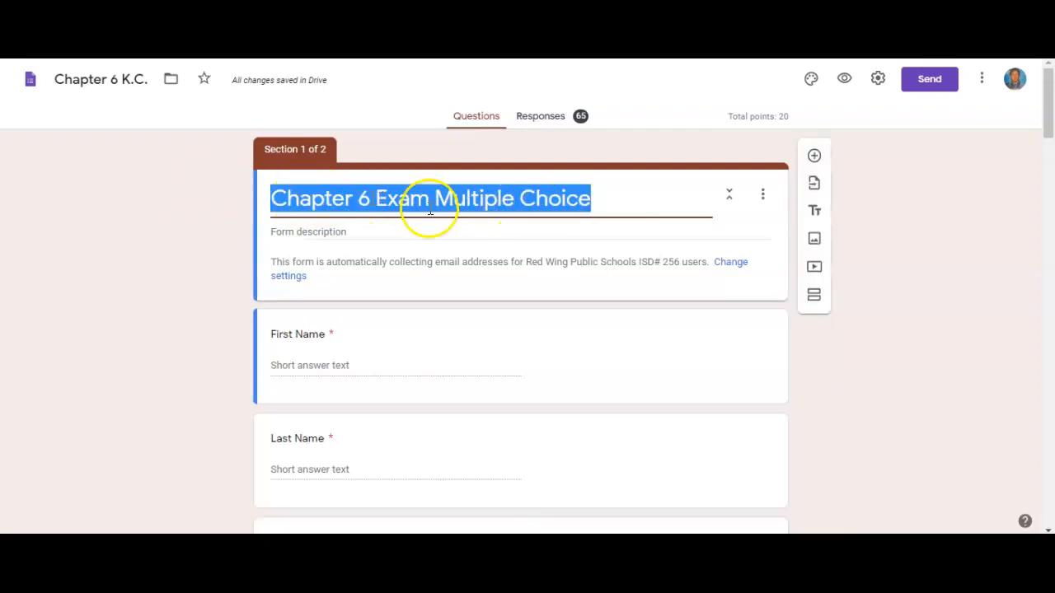
{"action": "left_click", "coordinate": [190, 213]}
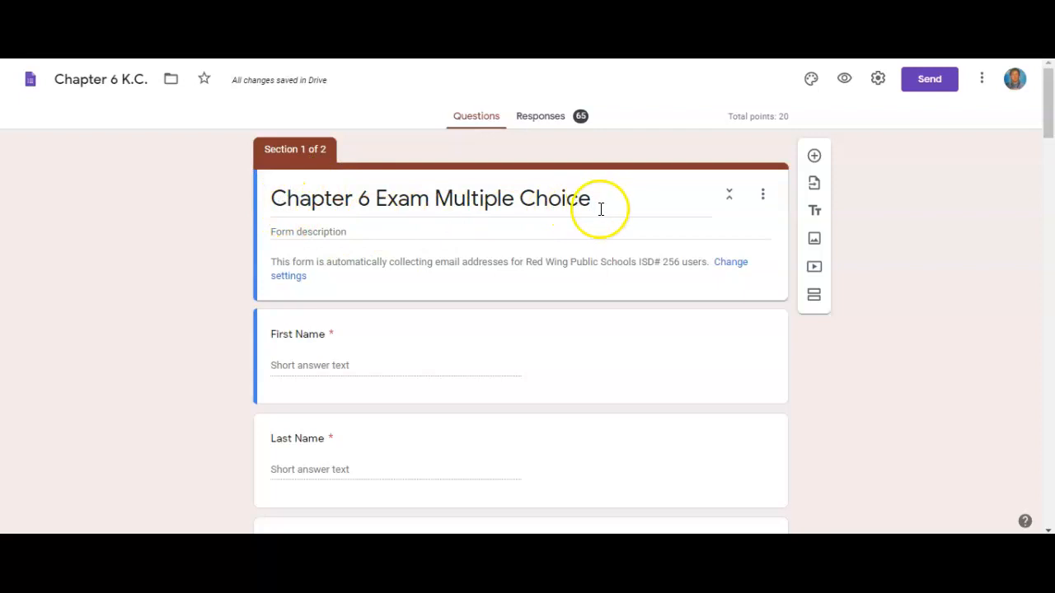
Step: Review the form's general, presentation and quiz settings, and save them
{"action": "left_click", "coordinate": [879, 80]}
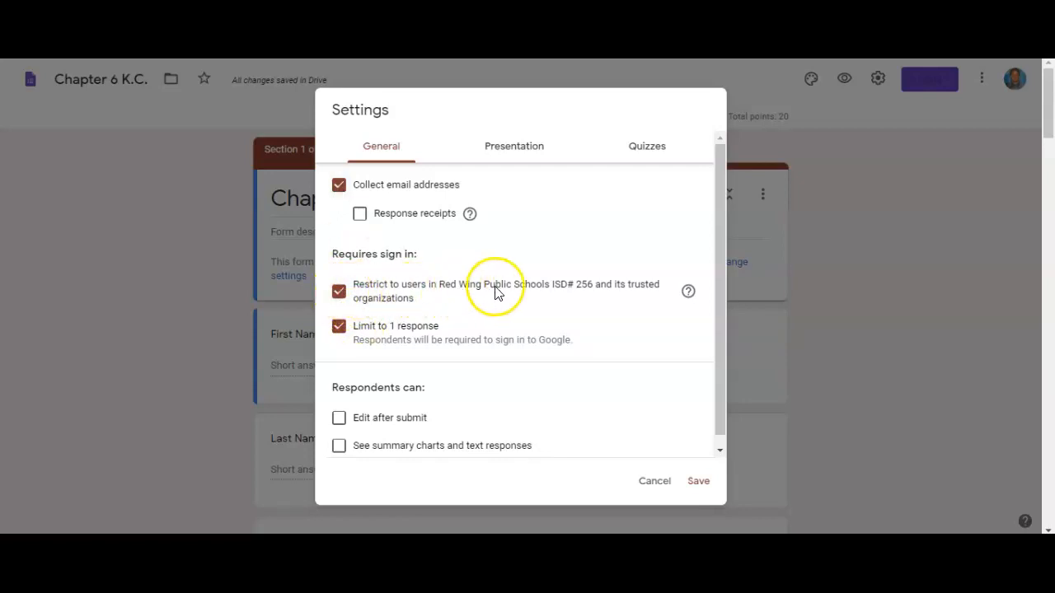
{"action": "left_click", "coordinate": [339, 328]}
{"action": "left_click", "coordinate": [347, 293]}
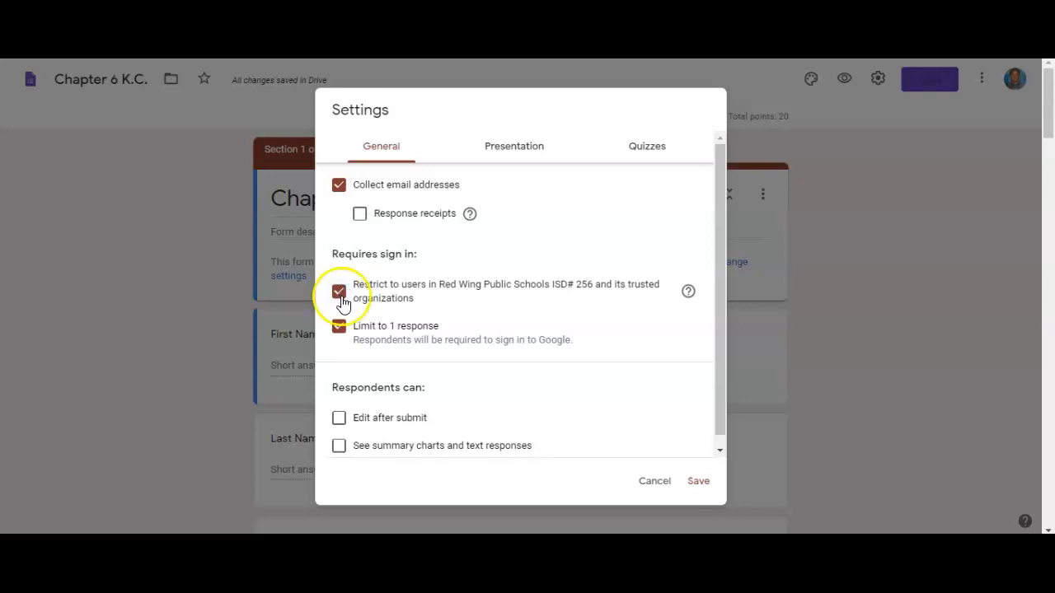
{"action": "left_click", "coordinate": [527, 157]}
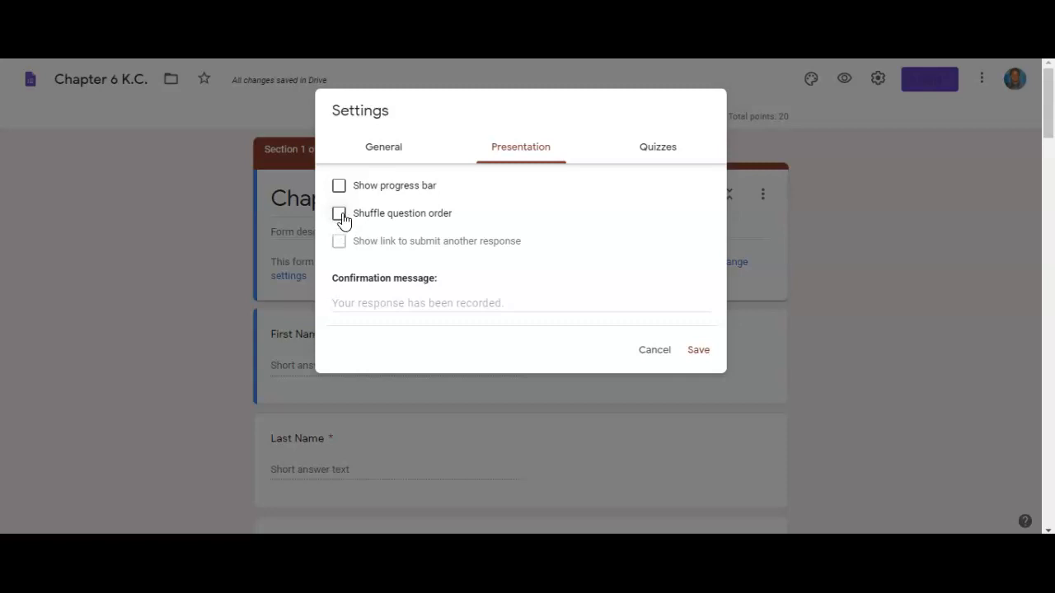
{"action": "left_click", "coordinate": [658, 149]}
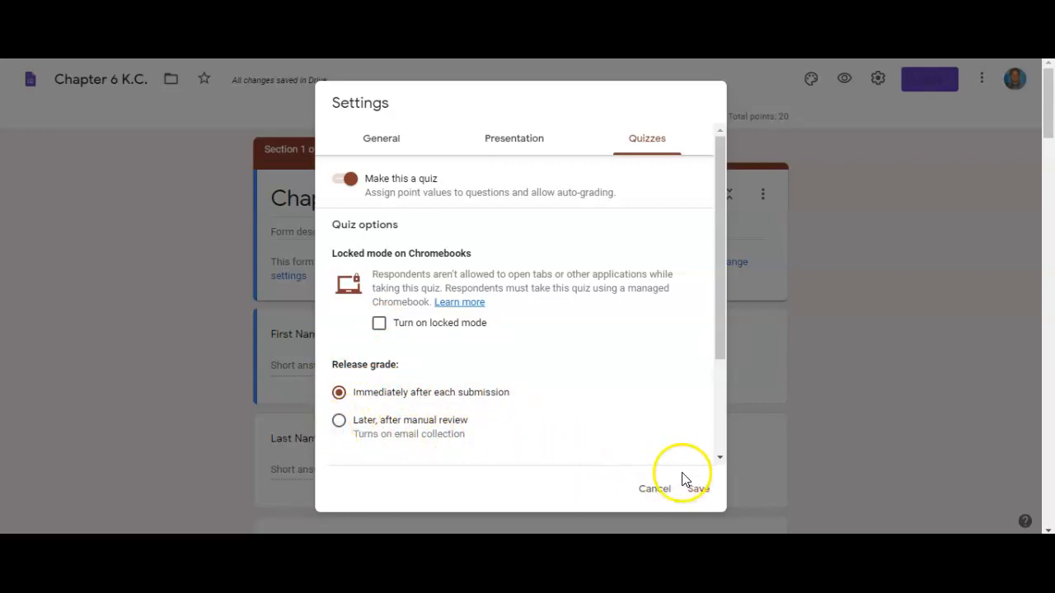
{"action": "left_click", "coordinate": [699, 490]}
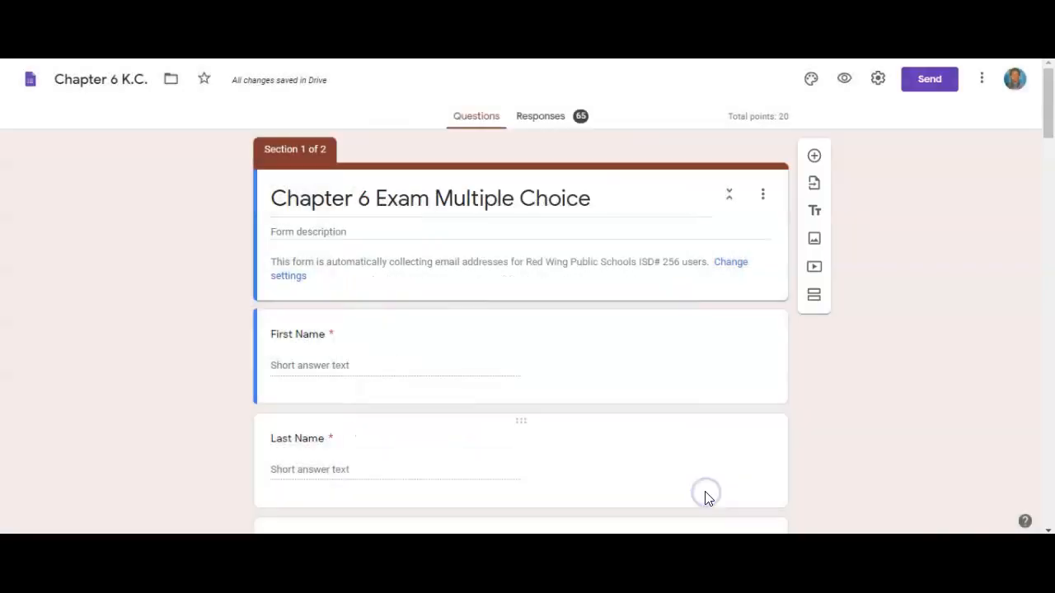
Step: Look over the First Name, Last Name and Hour questions in section 1, opening the Hour question to view its options
{"action": "scroll", "coordinate": [197, 361], "scroll_direction": "down", "scroll_amount": 1}
{"action": "scroll", "coordinate": [197, 361], "scroll_direction": "down", "scroll_amount": 2}
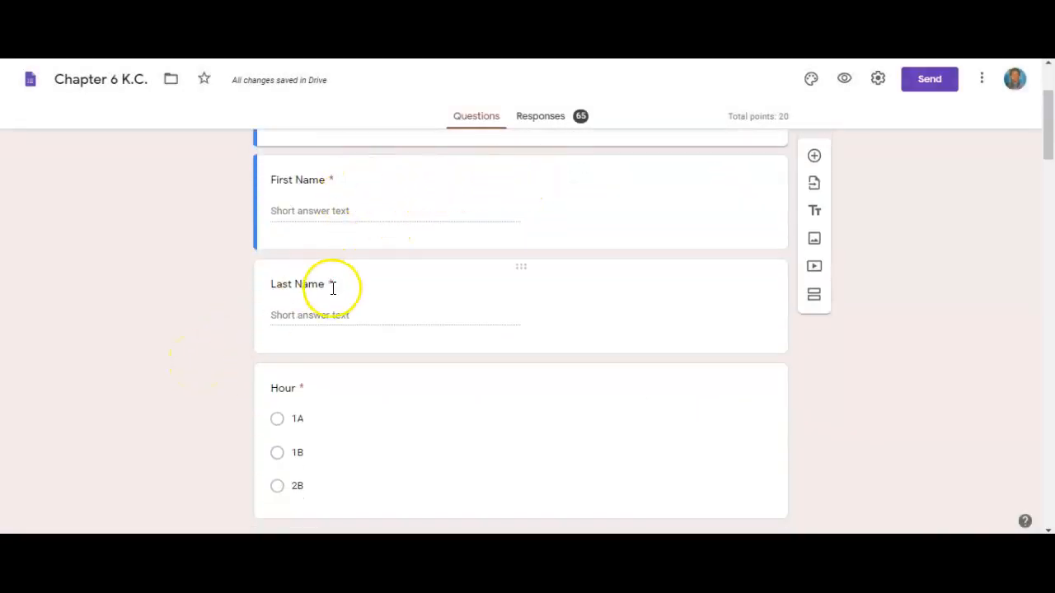
{"action": "scroll", "coordinate": [510, 326], "scroll_direction": "down", "scroll_amount": 1}
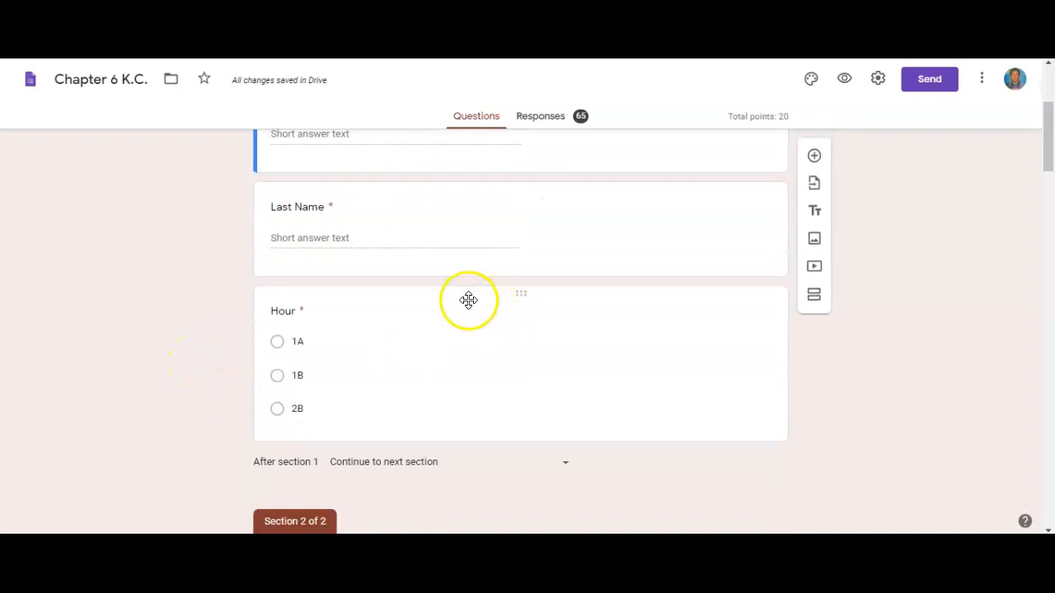
{"action": "left_click", "coordinate": [468, 299]}
{"action": "left_click", "coordinate": [127, 295]}
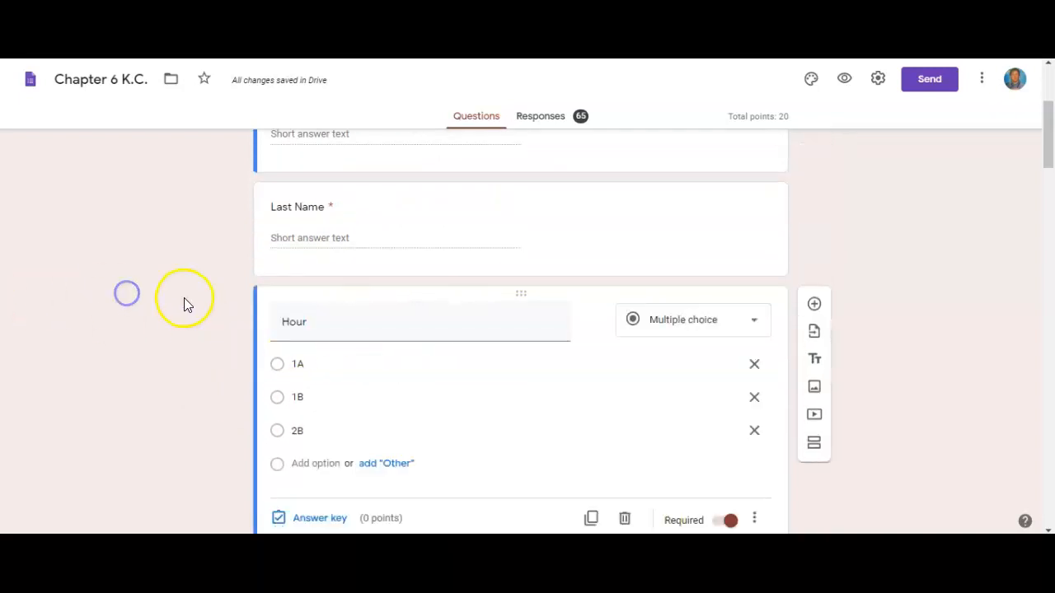
{"action": "scroll", "coordinate": [302, 316], "scroll_direction": "up", "scroll_amount": 3}
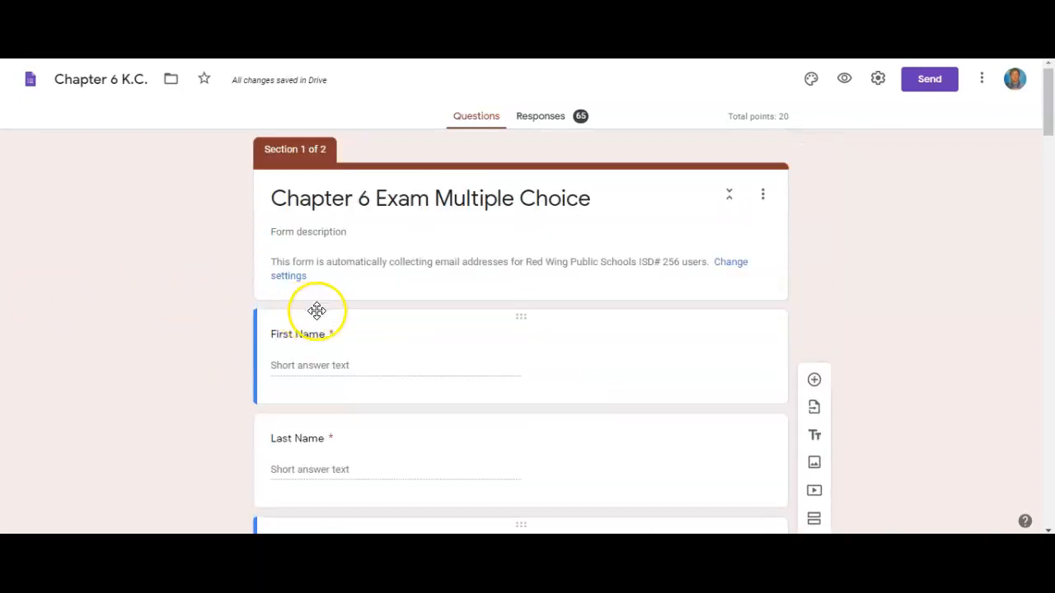
Step: Open the First Name question's answer key to check its point value, and return to the question
{"action": "left_click", "coordinate": [423, 323]}
{"action": "left_click", "coordinate": [326, 458]}
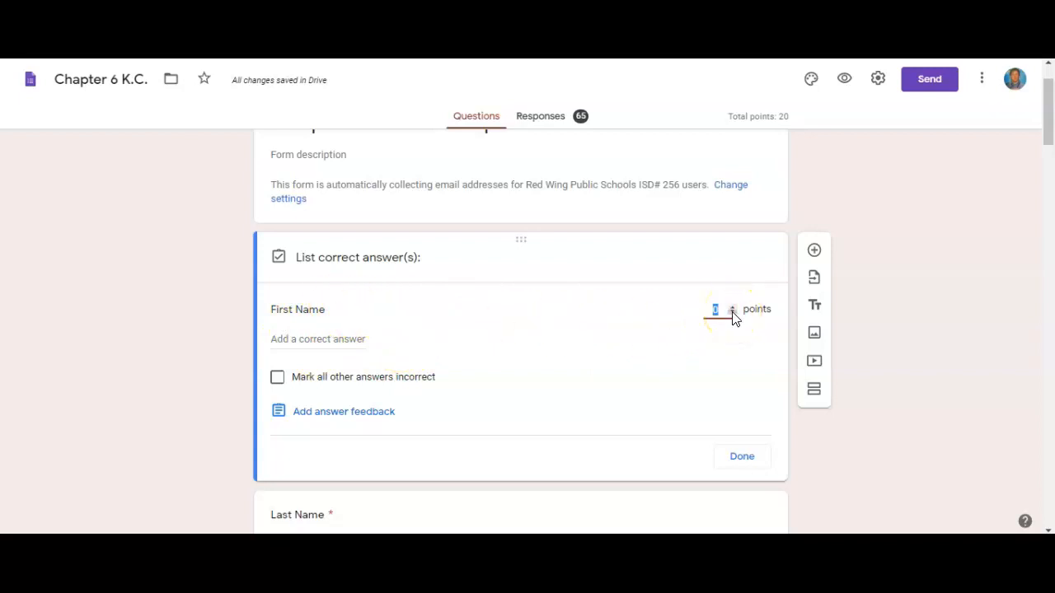
{"action": "scroll", "coordinate": [662, 344], "scroll_direction": "down", "scroll_amount": 4}
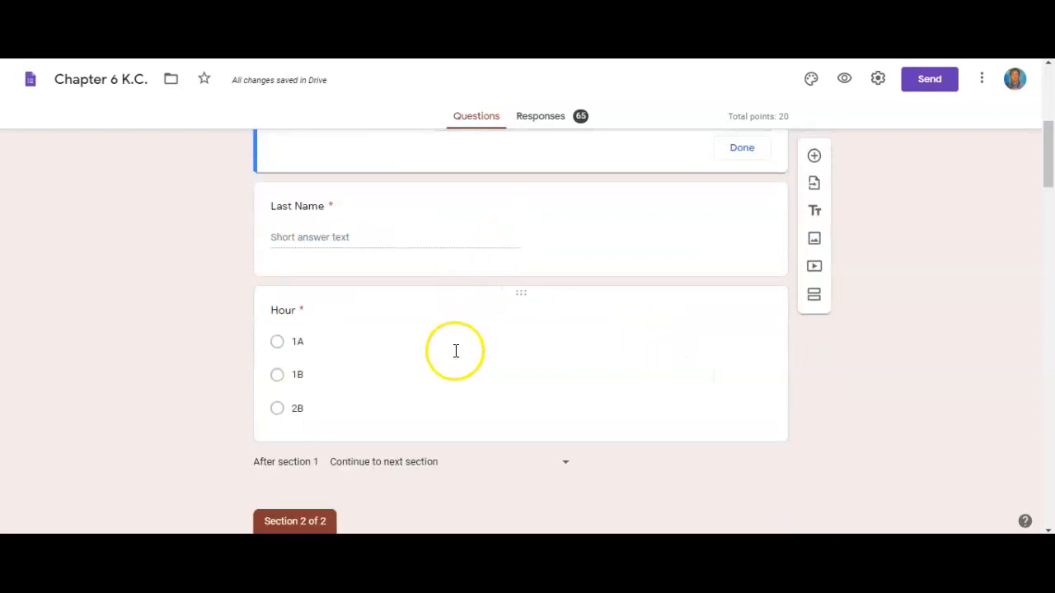
{"action": "scroll", "coordinate": [493, 365], "scroll_direction": "down", "scroll_amount": 2}
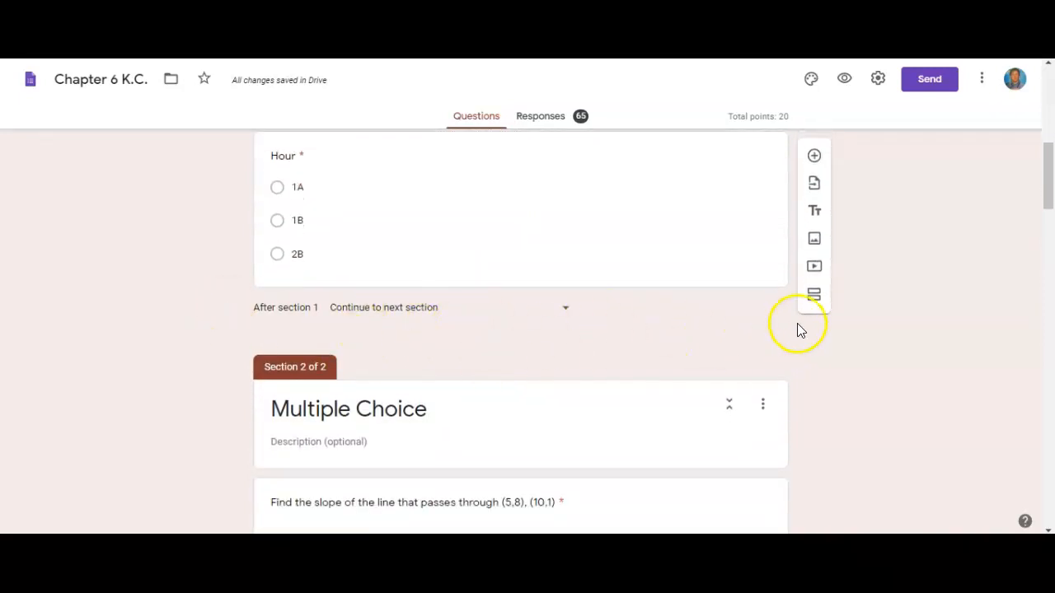
{"action": "scroll", "coordinate": [643, 328], "scroll_direction": "up", "scroll_amount": 5}
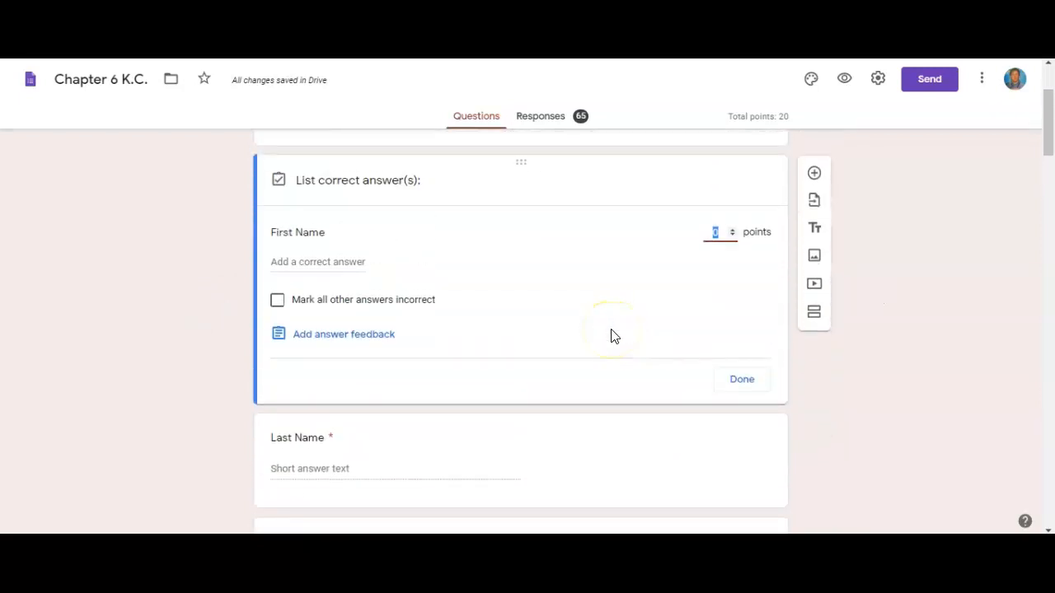
{"action": "scroll", "coordinate": [638, 296], "scroll_direction": "up", "scroll_amount": 2}
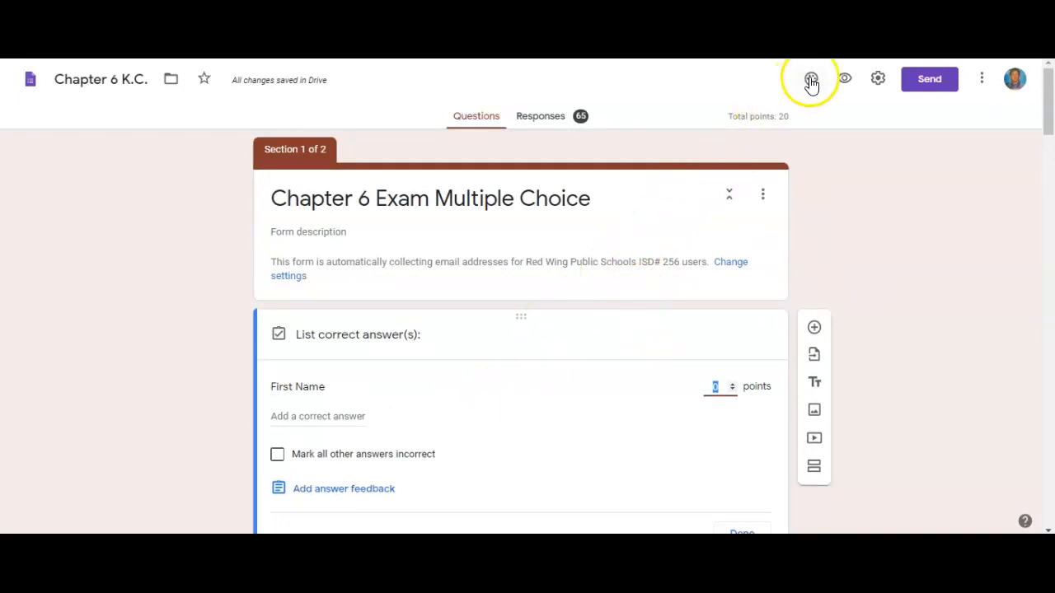
{"action": "scroll", "coordinate": [624, 328], "scroll_direction": "down", "scroll_amount": 2}
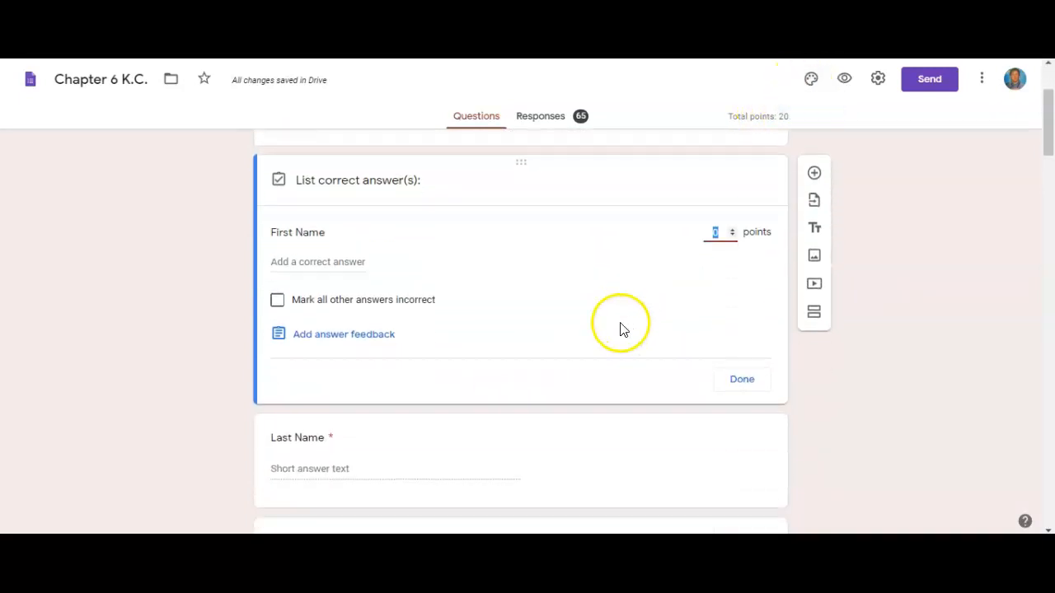
{"action": "left_click", "coordinate": [737, 383]}
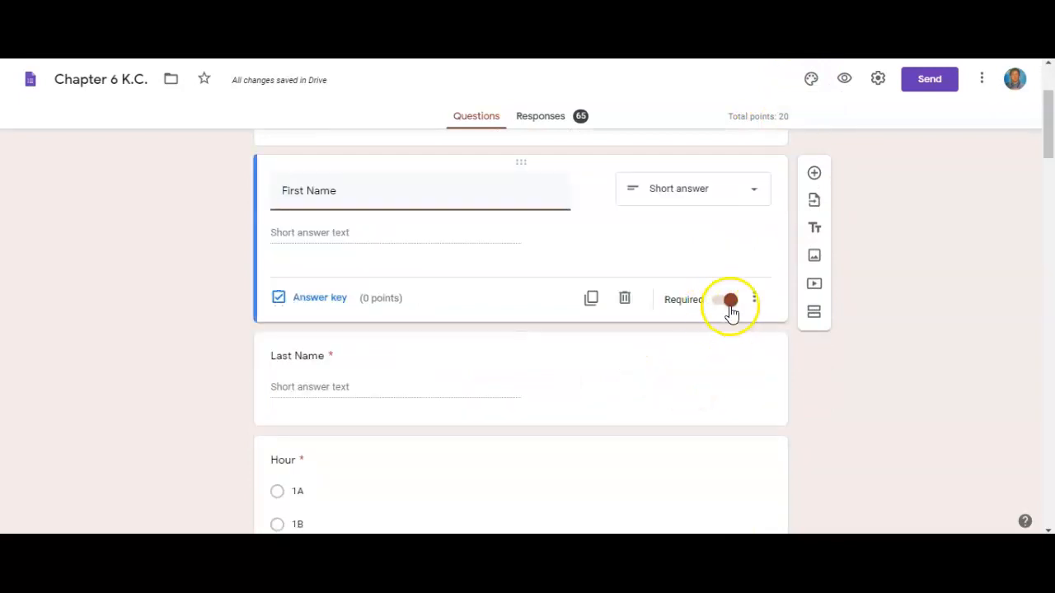
Step: Open the Last Name question and check whether it is required
{"action": "scroll", "coordinate": [718, 340], "scroll_direction": "down", "scroll_amount": 3}
{"action": "scroll", "coordinate": [618, 266], "scroll_direction": "up", "scroll_amount": 1}
{"action": "left_click", "coordinate": [632, 250]}
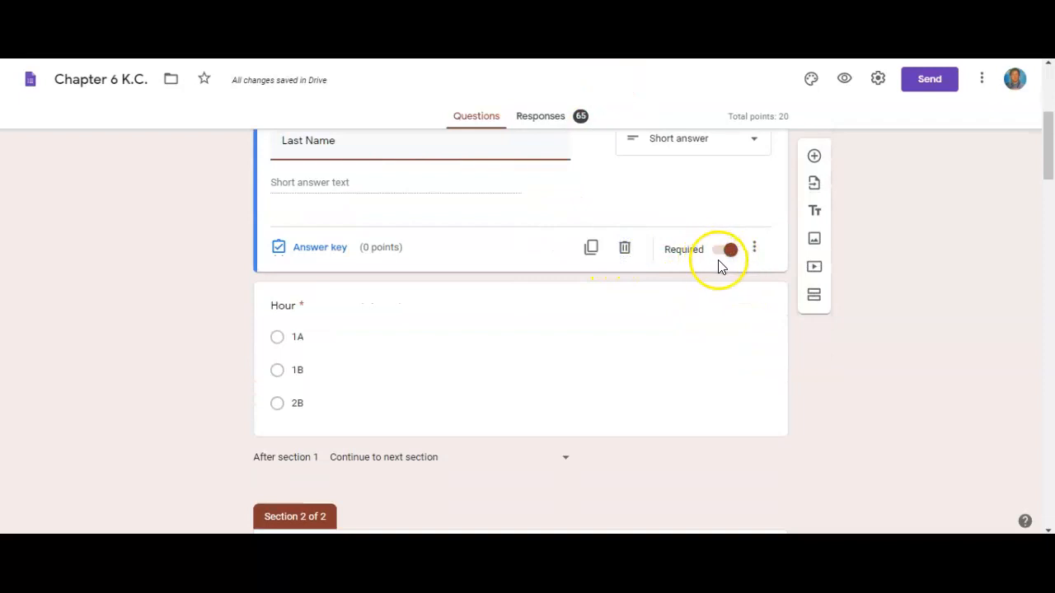
Step: Preview the form's first page as respondents see it, and return to the form editor
{"action": "left_click", "coordinate": [845, 80]}
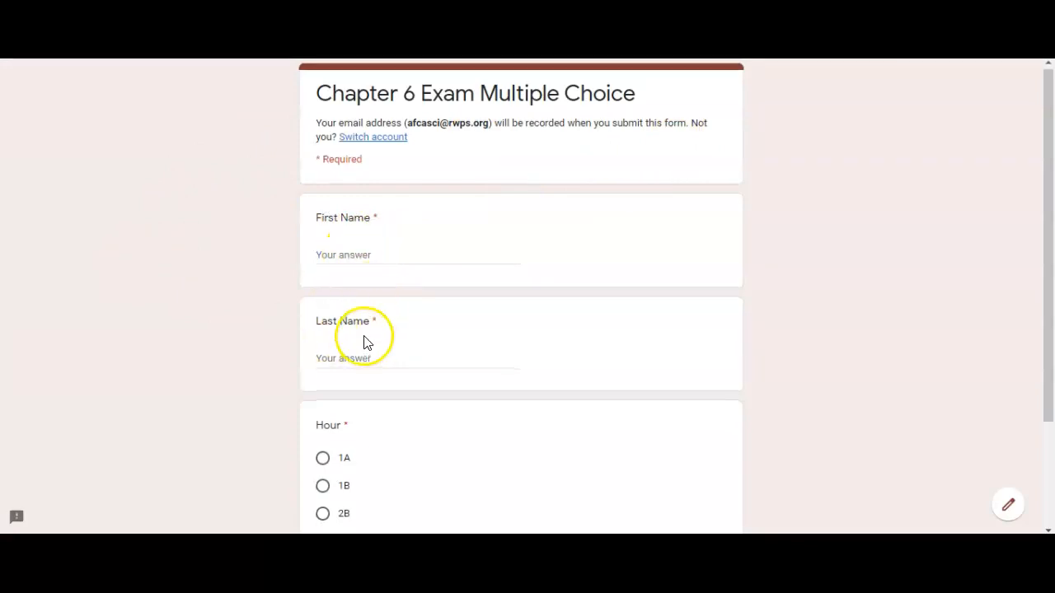
{"action": "scroll", "coordinate": [367, 344], "scroll_direction": "down", "scroll_amount": 2}
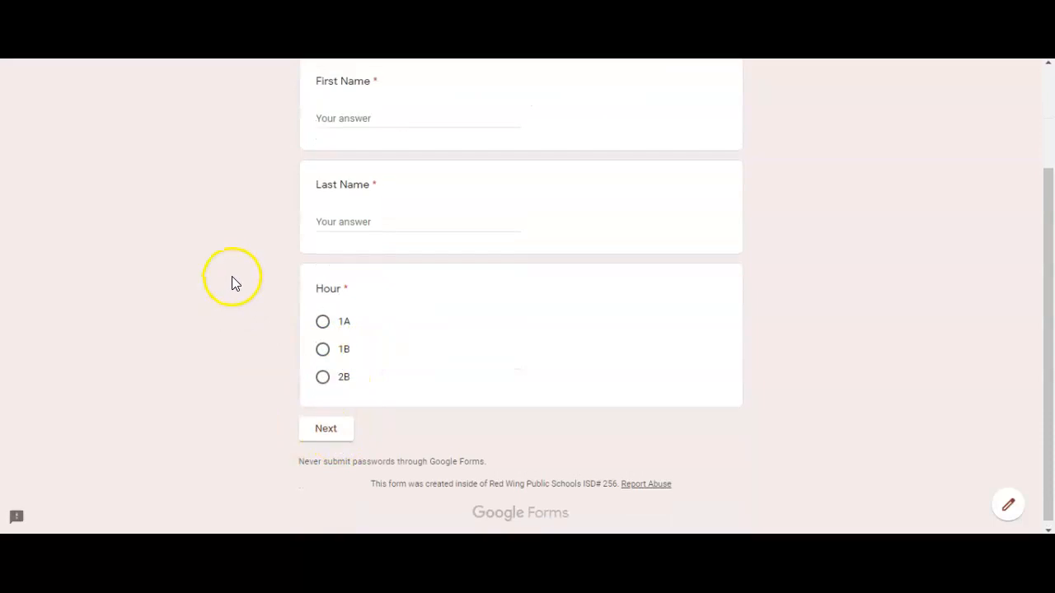
{"action": "scroll", "coordinate": [231, 283], "scroll_direction": "up", "scroll_amount": 2}
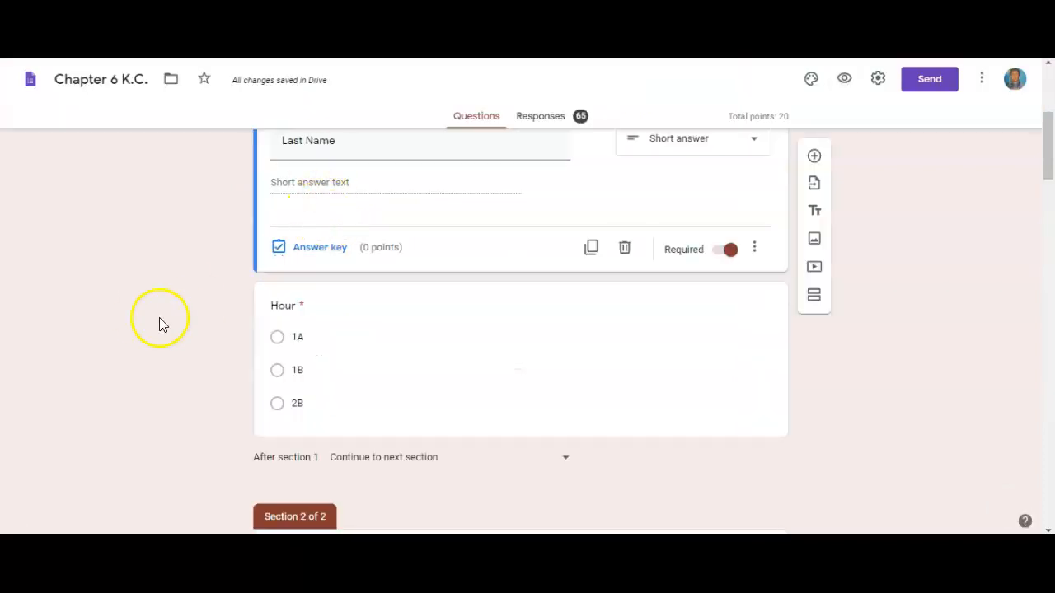
{"action": "left_click", "coordinate": [142, 316]}
Step: Open the section 2 question about the slope through (5,8), (10,1) and view its sources for inserting an image
{"action": "scroll", "coordinate": [141, 310], "scroll_direction": "down", "scroll_amount": 5}
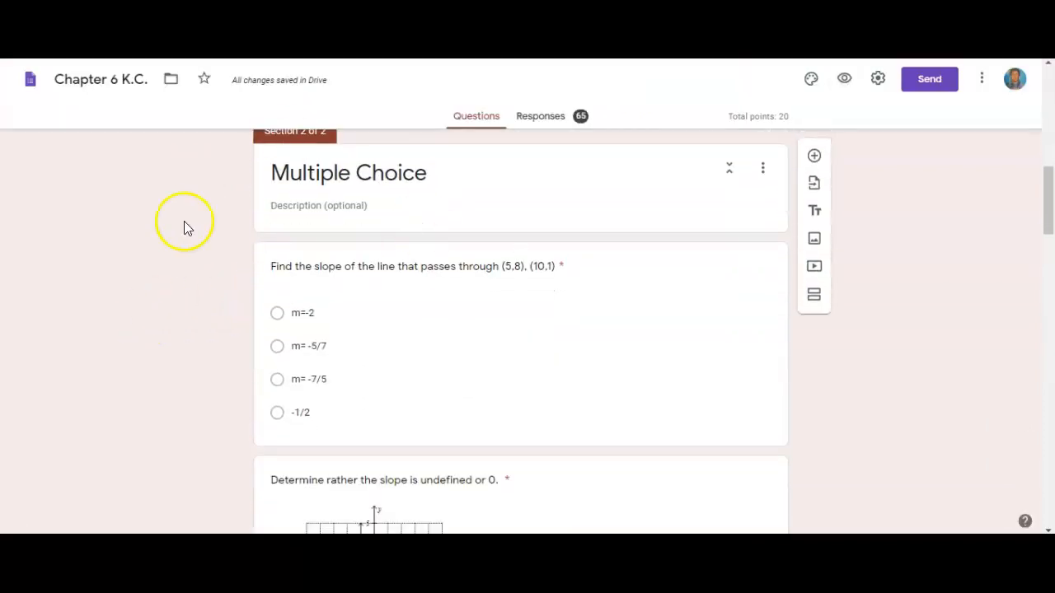
{"action": "scroll", "coordinate": [431, 363], "scroll_direction": "down", "scroll_amount": 1}
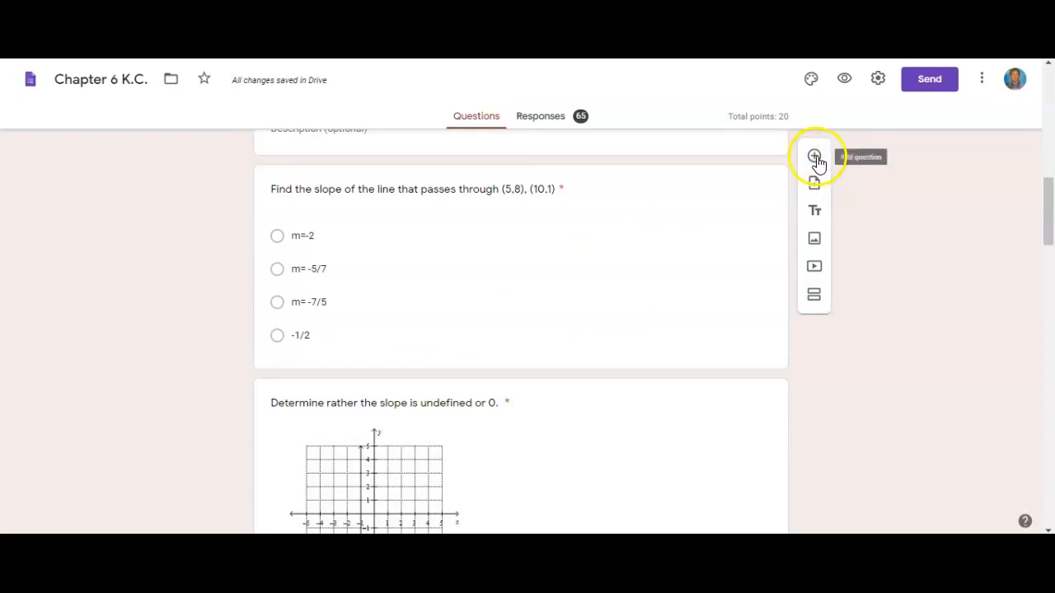
{"action": "left_click", "coordinate": [596, 195]}
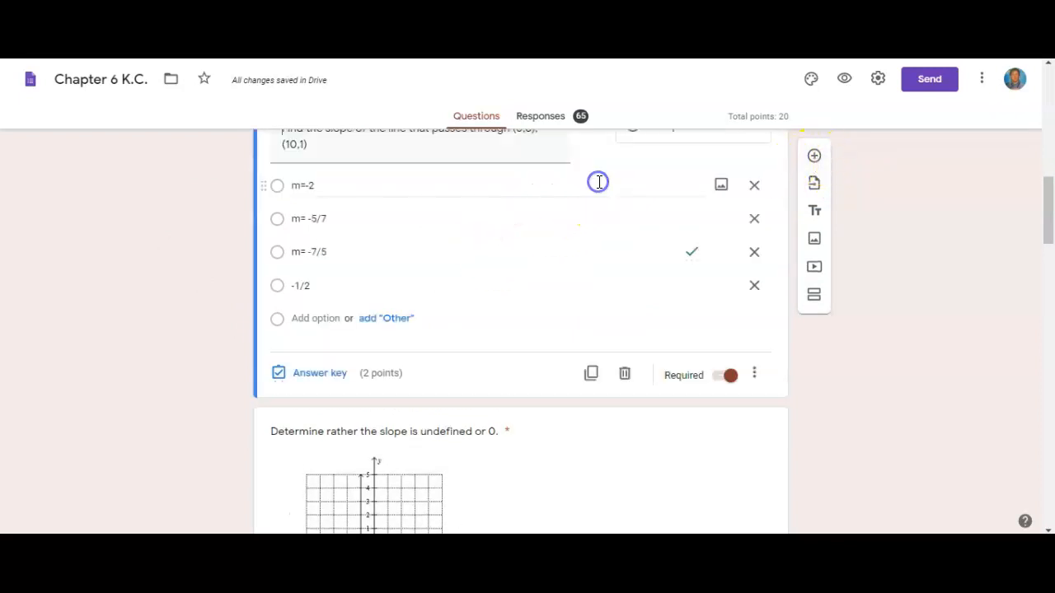
{"action": "scroll", "coordinate": [557, 332], "scroll_direction": "up", "scroll_amount": 1}
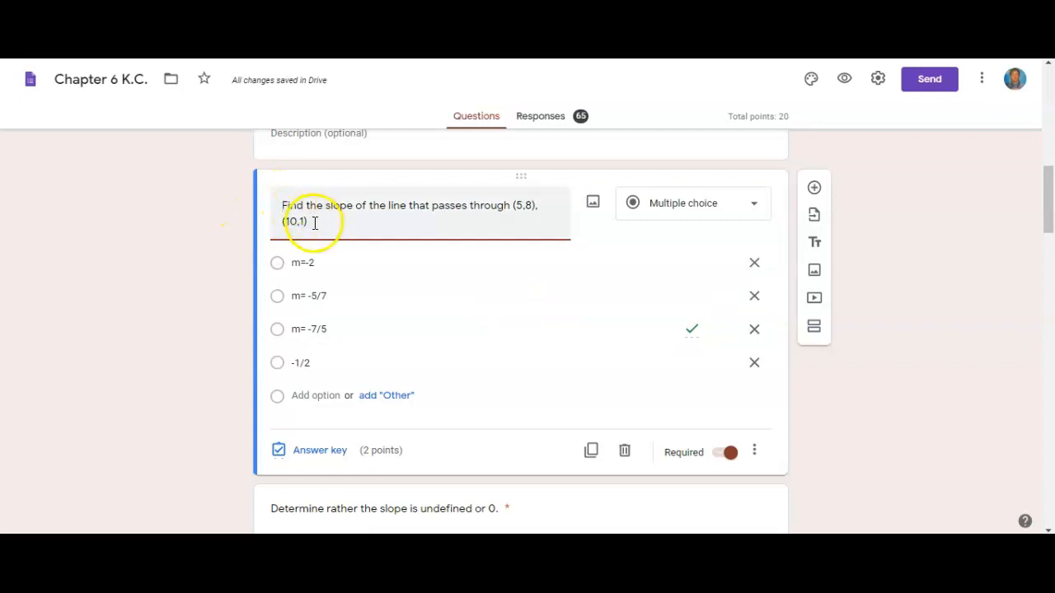
{"action": "left_click", "coordinate": [590, 206]}
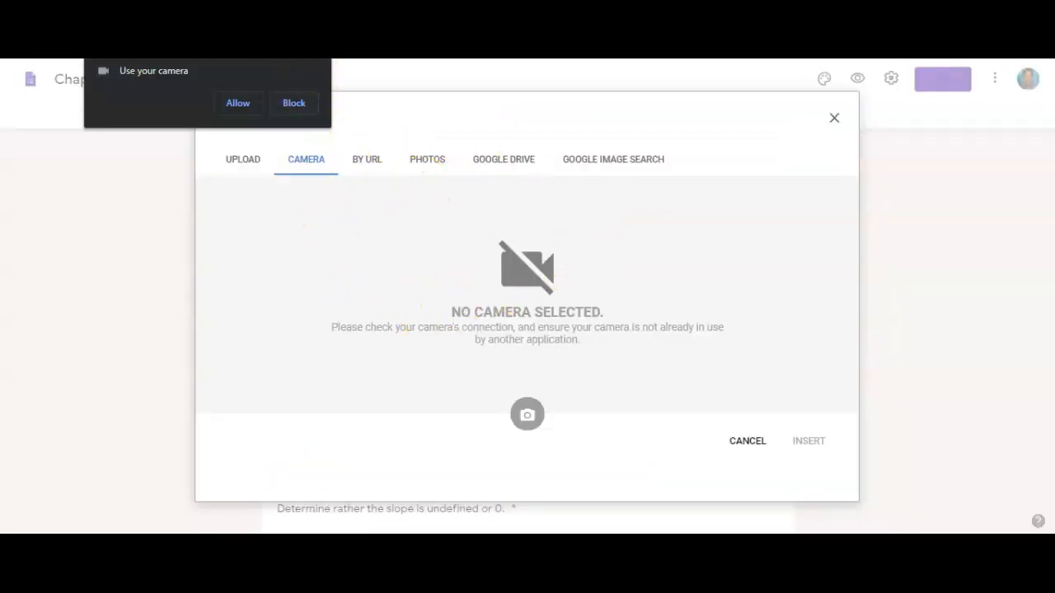
{"action": "left_click", "coordinate": [234, 166]}
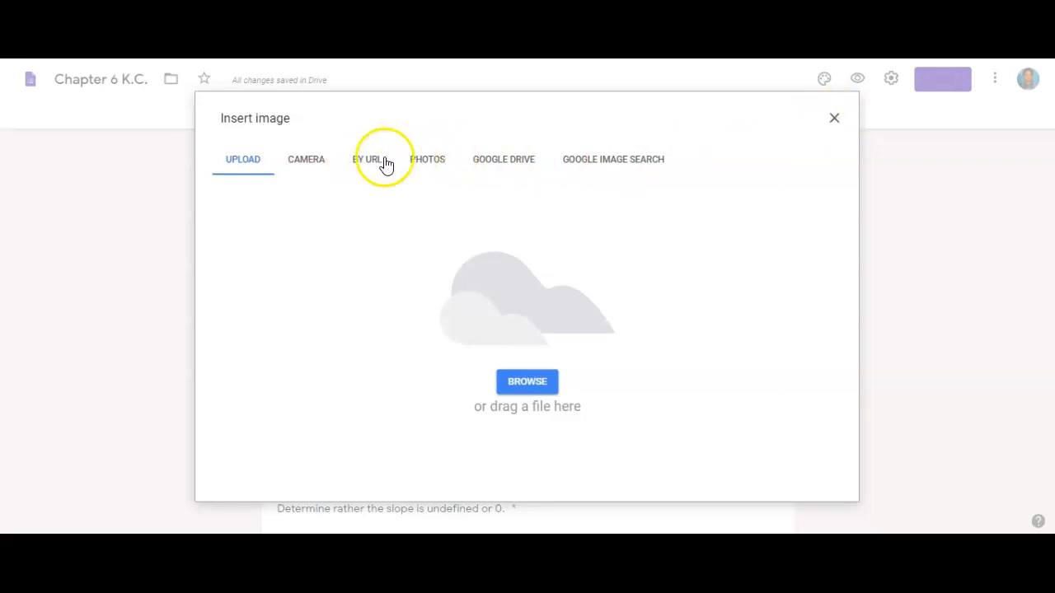
{"action": "left_click", "coordinate": [835, 118]}
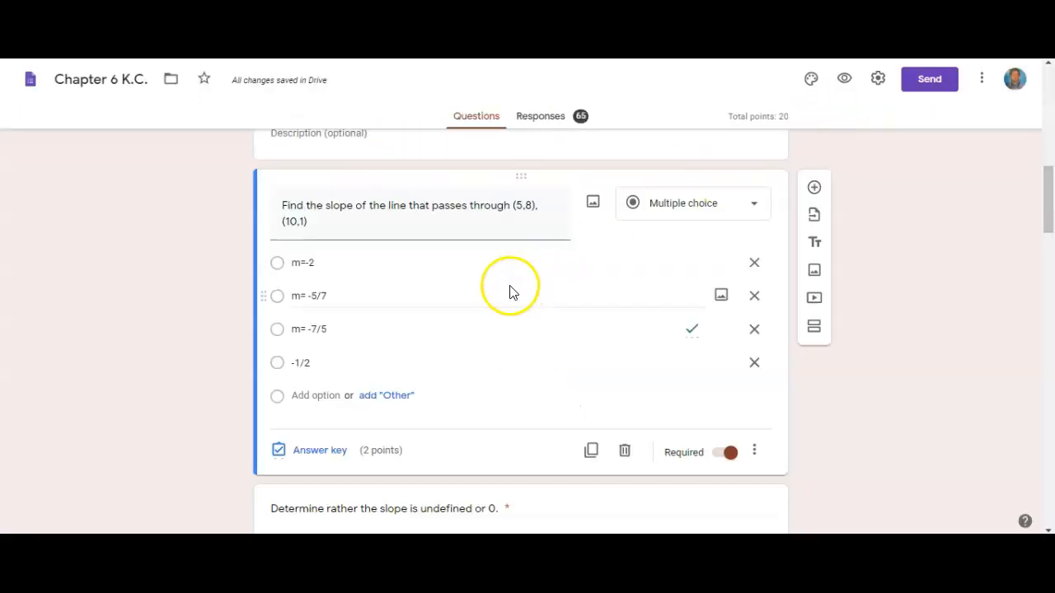
Step: View the available question types for the slope question, leaving it as Multiple choice, and inspect its first answer option
{"action": "left_click", "coordinate": [757, 207]}
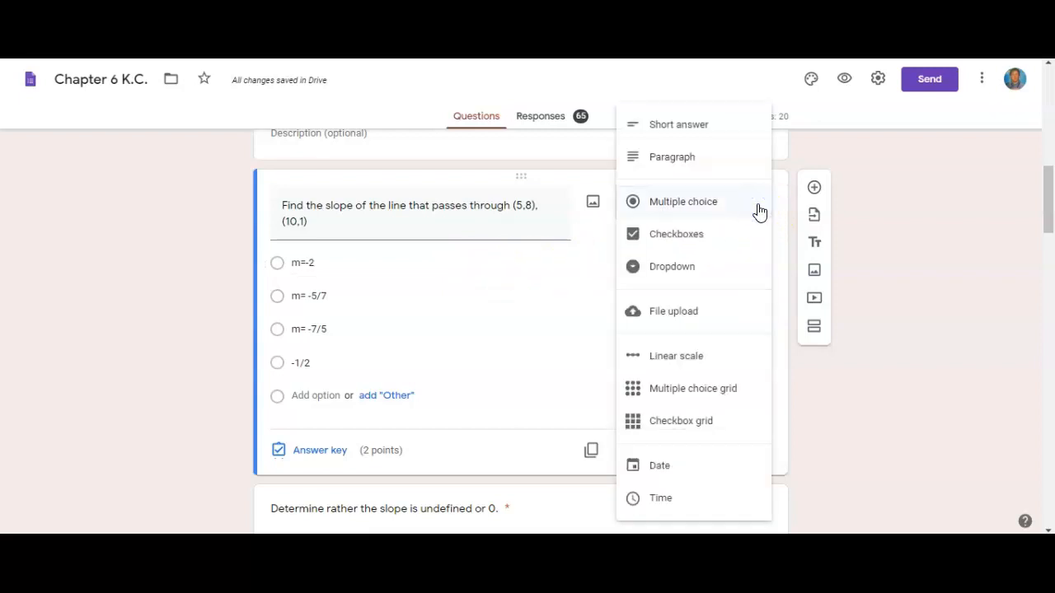
{"action": "left_click", "coordinate": [750, 135]}
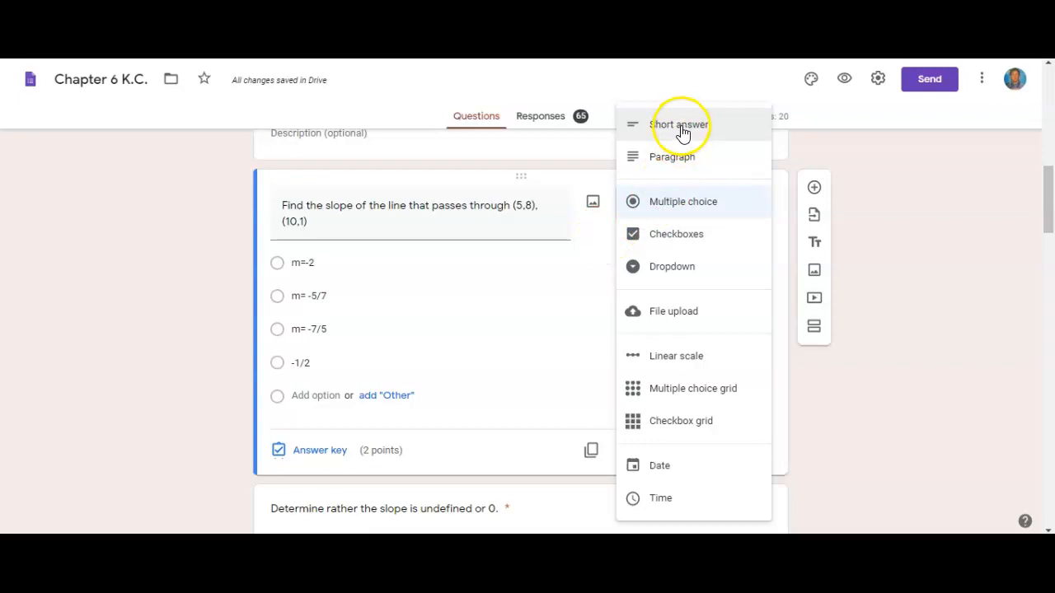
{"action": "left_click", "coordinate": [601, 260]}
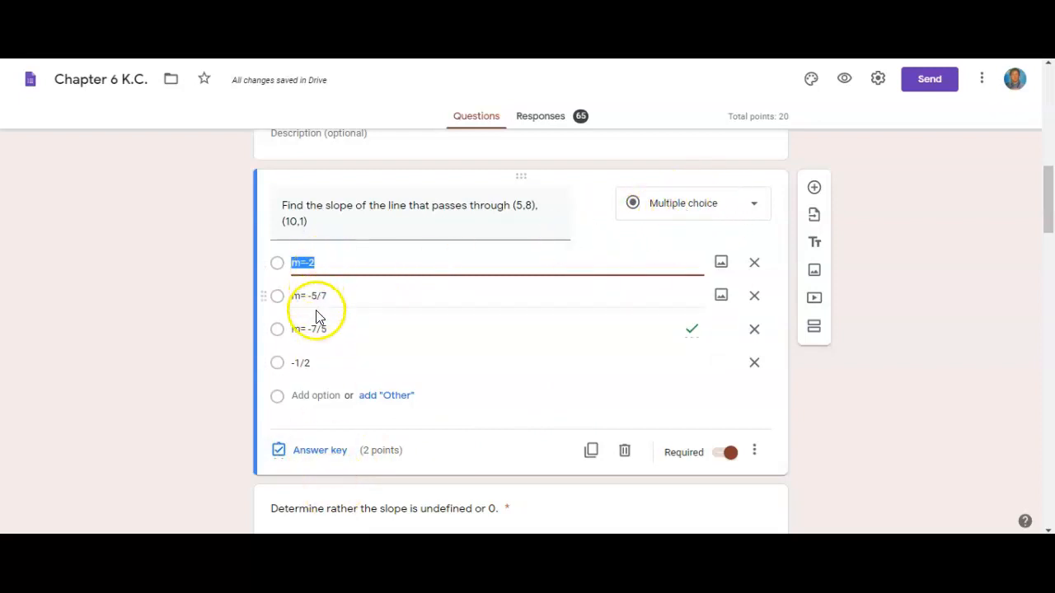
Step: Check the correct answer and point value in the slope question's answer key, and close the key
{"action": "left_click", "coordinate": [320, 451]}
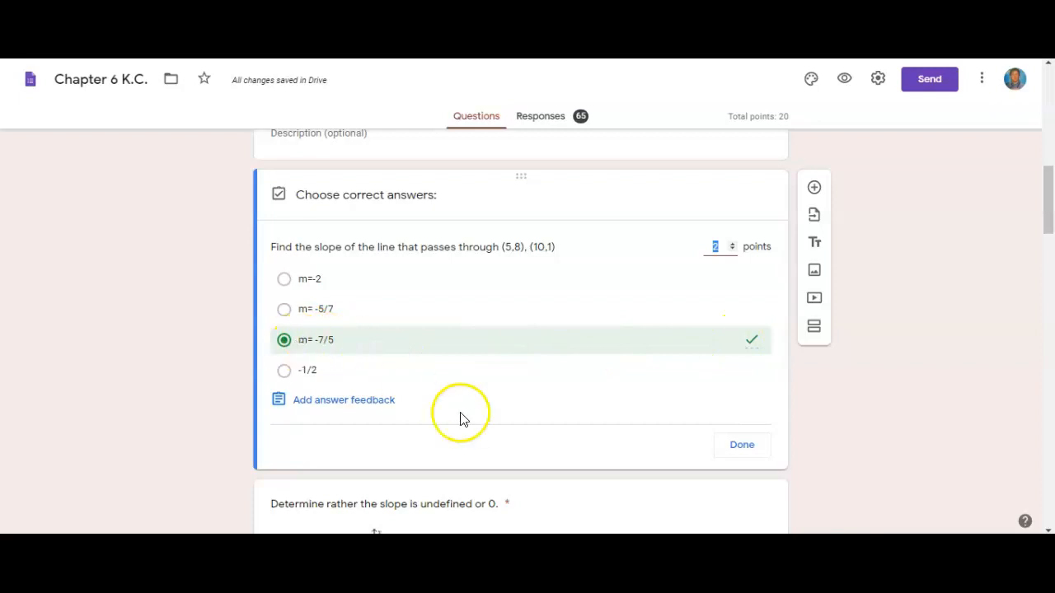
{"action": "left_click", "coordinate": [740, 448]}
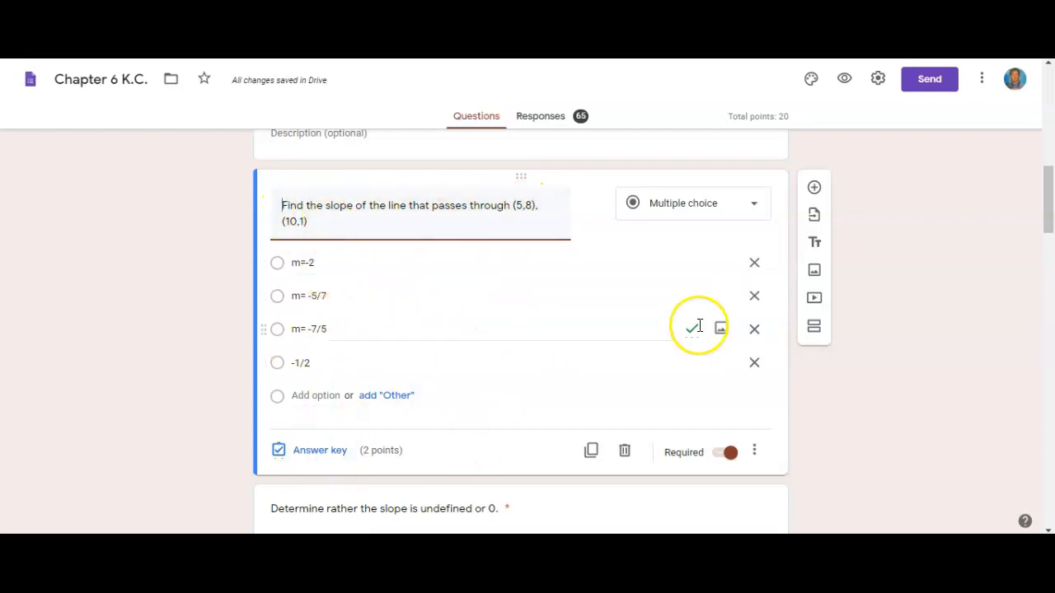
{"action": "scroll", "coordinate": [172, 371], "scroll_direction": "down", "scroll_amount": 4}
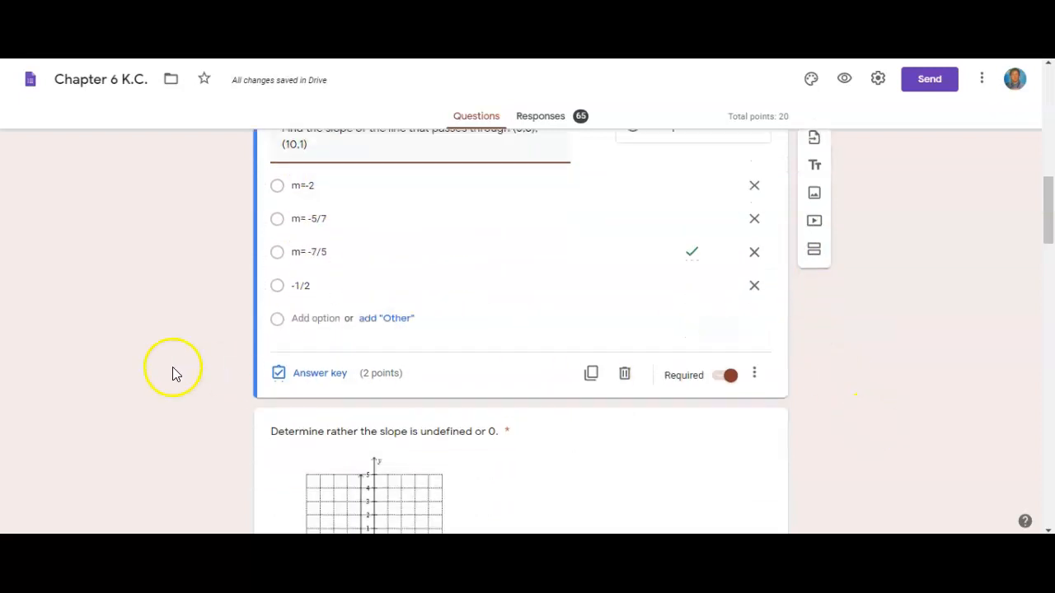
Step: Look through the remaining section 2 questions down to the perpendicular-line question, and return to the beginning of the form
{"action": "scroll", "coordinate": [388, 322], "scroll_direction": "down", "scroll_amount": 3}
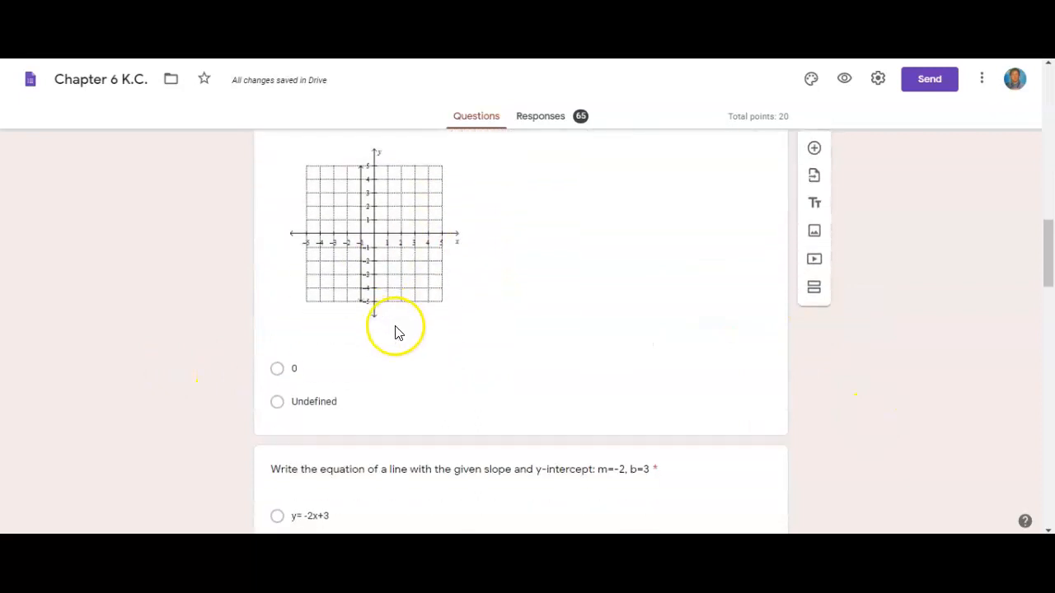
{"action": "scroll", "coordinate": [467, 326], "scroll_direction": "down", "scroll_amount": 4}
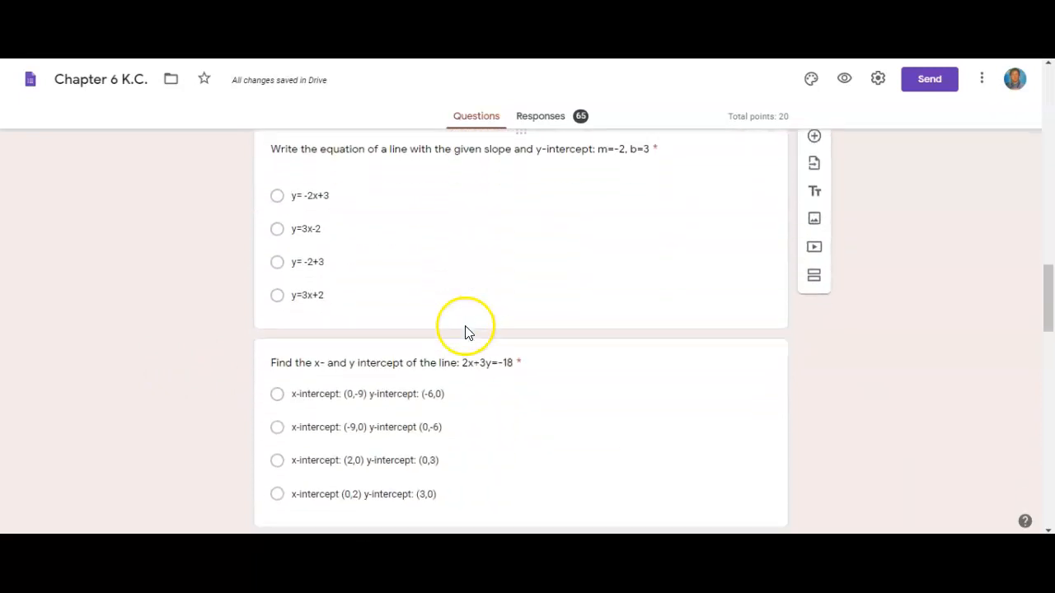
{"action": "scroll", "coordinate": [454, 344], "scroll_direction": "down", "scroll_amount": 5}
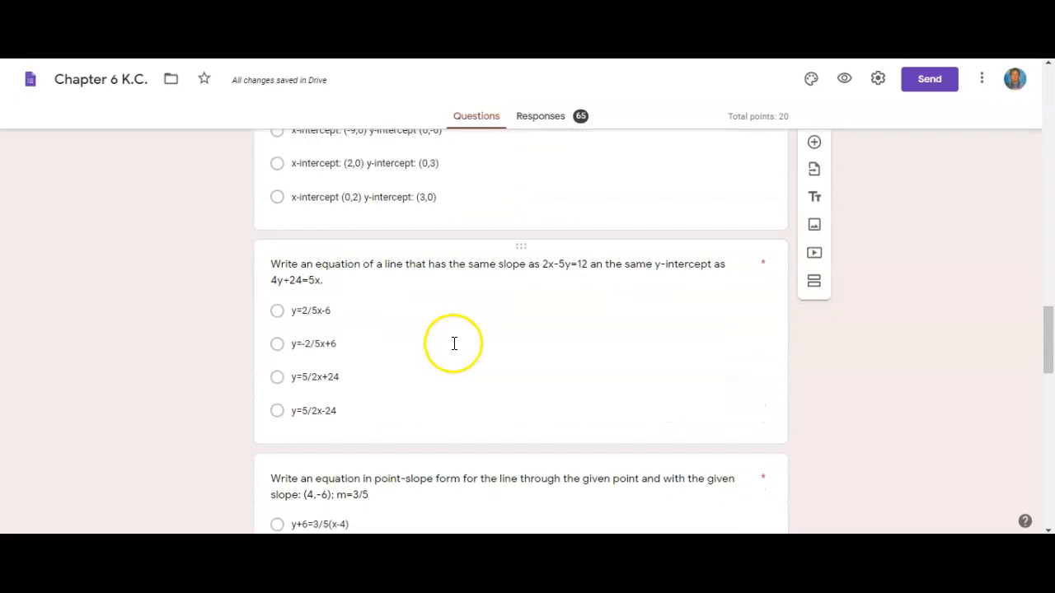
{"action": "scroll", "coordinate": [452, 350], "scroll_direction": "down", "scroll_amount": 2}
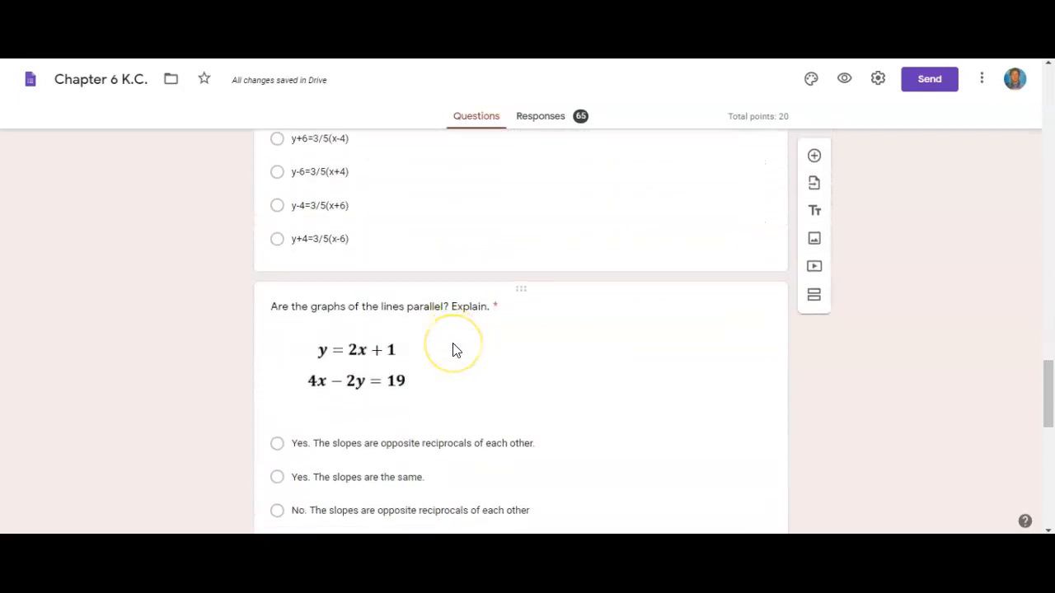
{"action": "scroll", "coordinate": [452, 350], "scroll_direction": "down", "scroll_amount": 1}
{"action": "scroll", "coordinate": [452, 350], "scroll_direction": "down", "scroll_amount": 5}
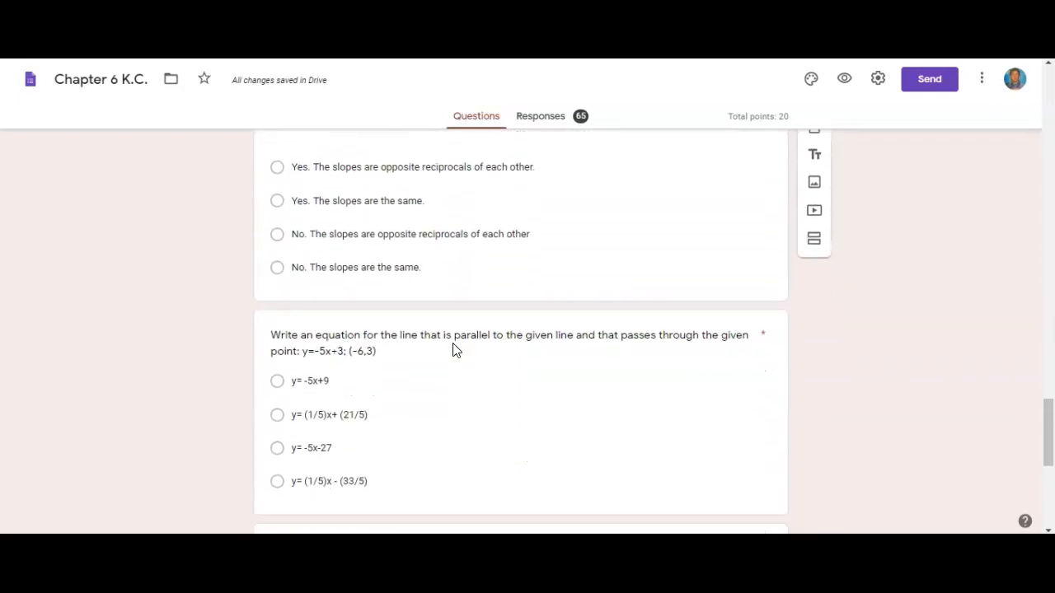
{"action": "scroll", "coordinate": [453, 344], "scroll_direction": "down", "scroll_amount": 3}
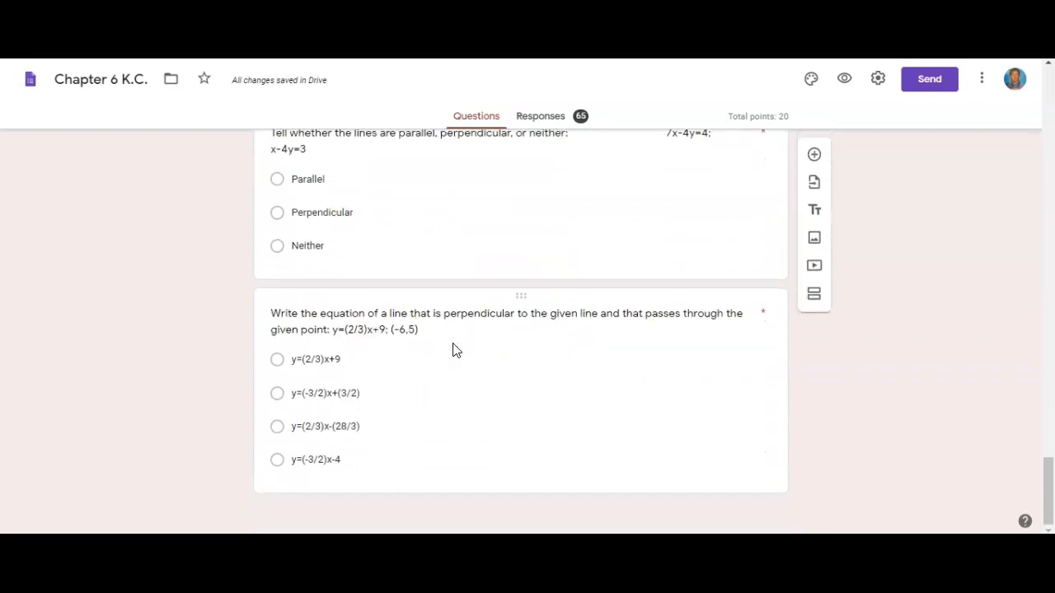
{"action": "scroll", "coordinate": [452, 346], "scroll_direction": "up", "scroll_amount": 20}
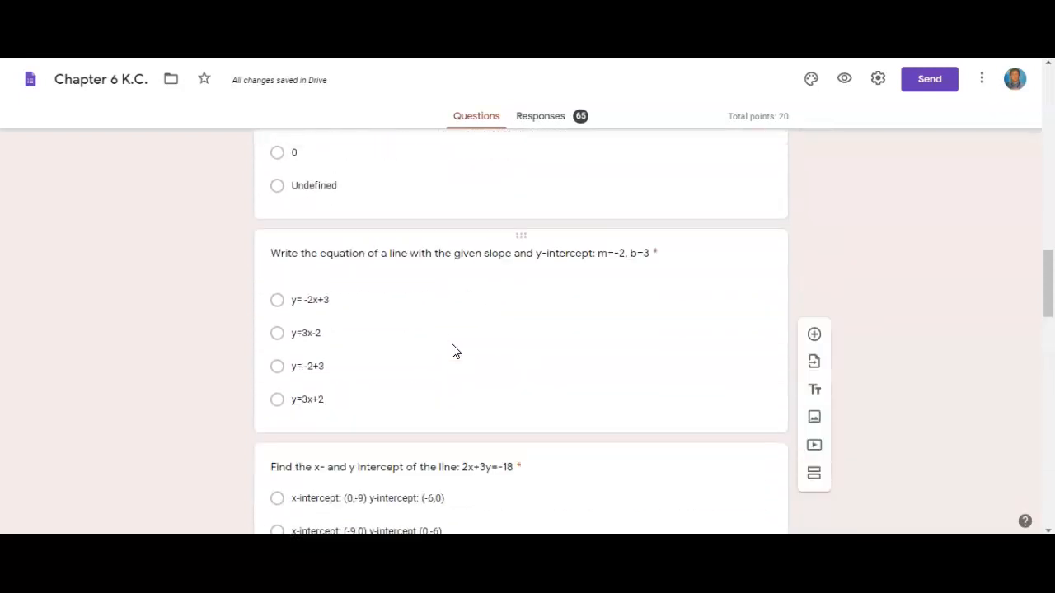
{"action": "scroll", "coordinate": [453, 346], "scroll_direction": "up", "scroll_amount": 8}
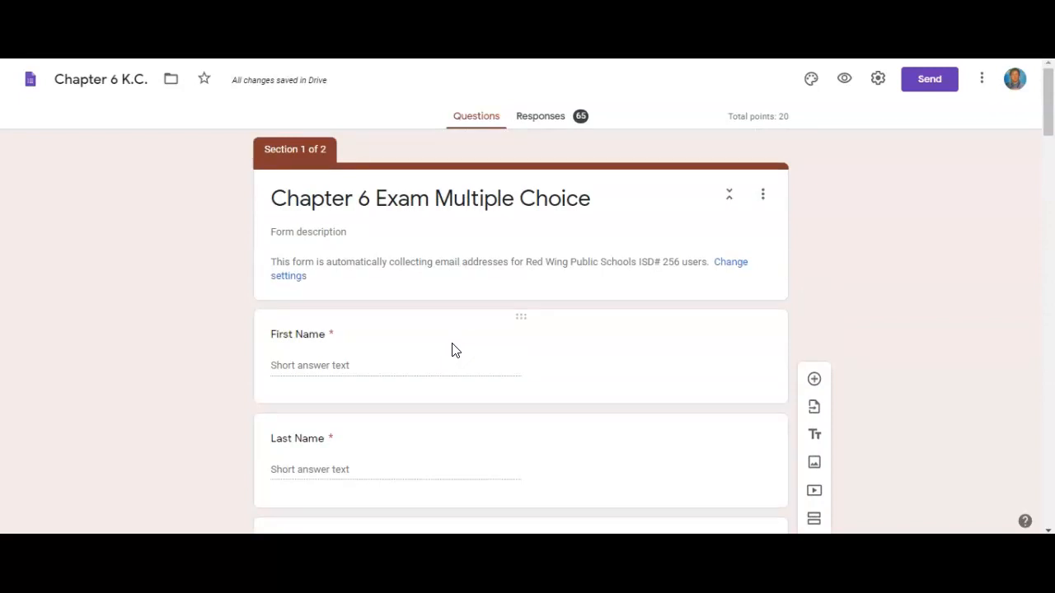
Step: Open the summary of the form's responses and examine the score insights, frequently missed questions and list of respondents' scores
{"action": "left_click", "coordinate": [549, 122]}
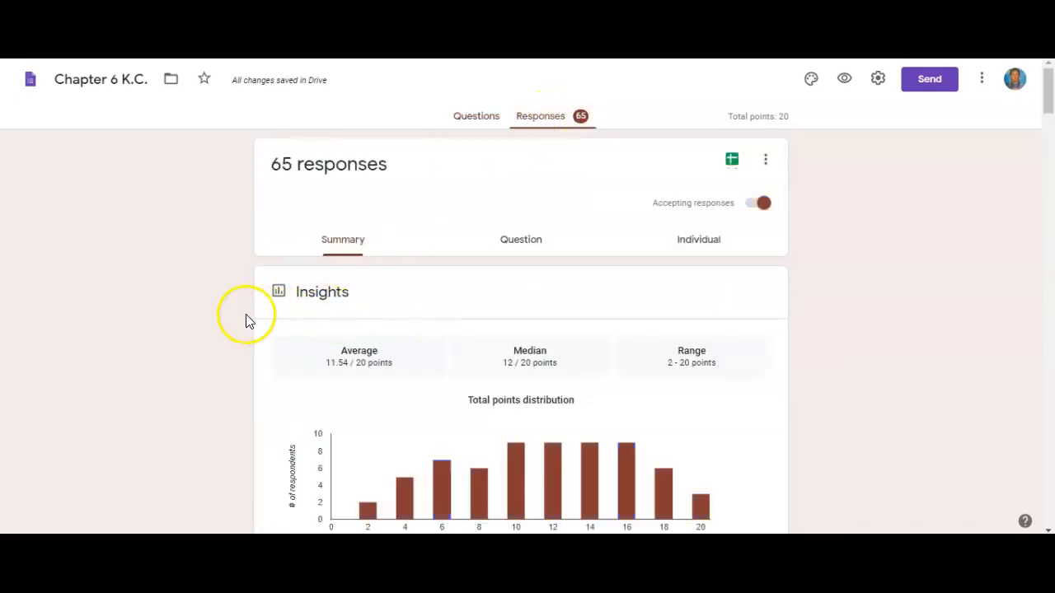
{"action": "scroll", "coordinate": [239, 321], "scroll_direction": "down", "scroll_amount": 1}
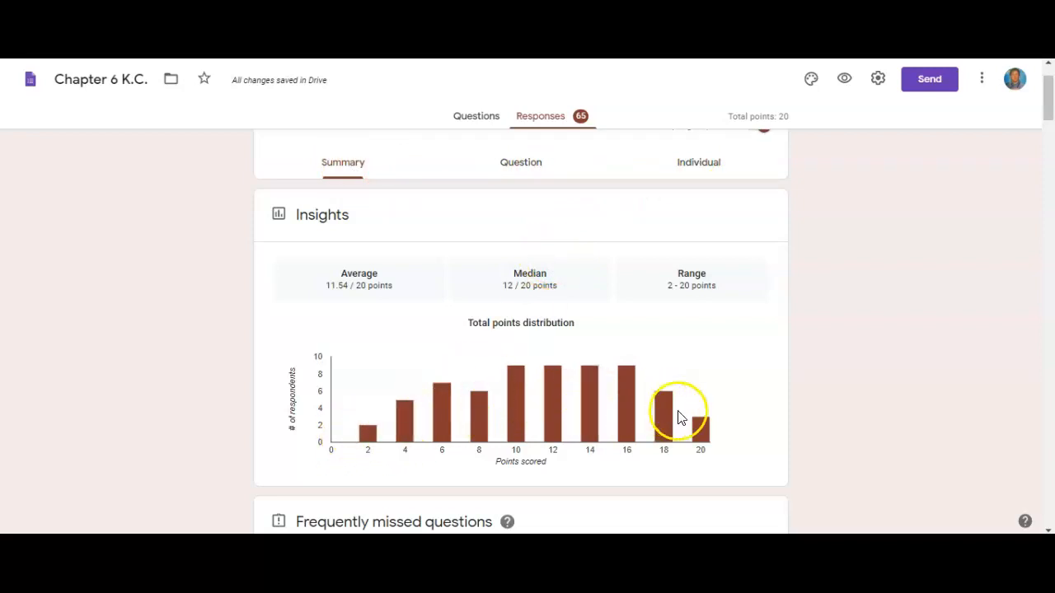
{"action": "scroll", "coordinate": [300, 408], "scroll_direction": "down", "scroll_amount": 3}
{"action": "scroll", "coordinate": [299, 409], "scroll_direction": "down", "scroll_amount": 1}
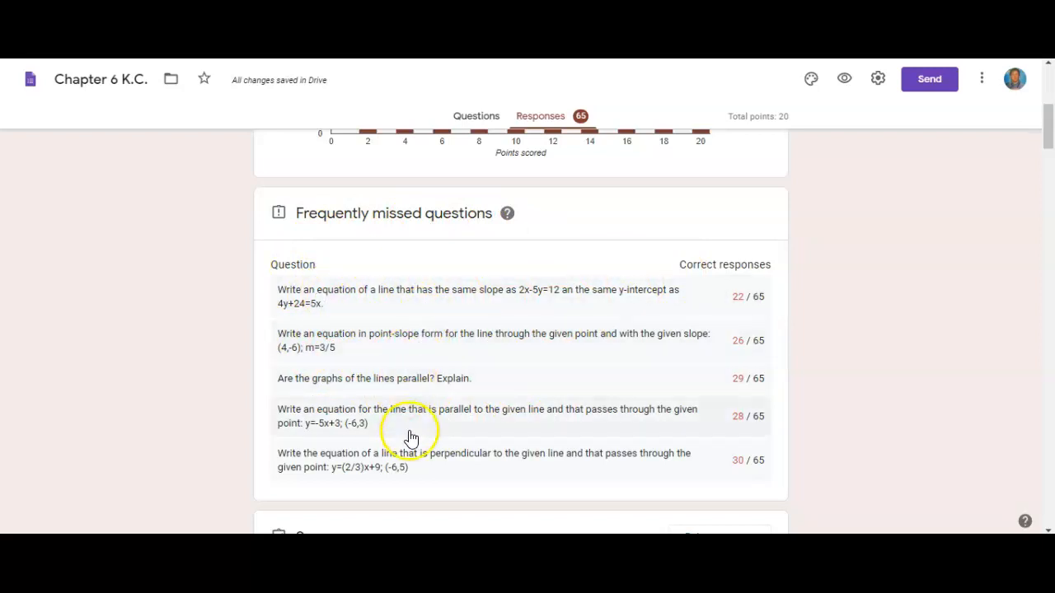
{"action": "scroll", "coordinate": [228, 350], "scroll_direction": "down", "scroll_amount": 15}
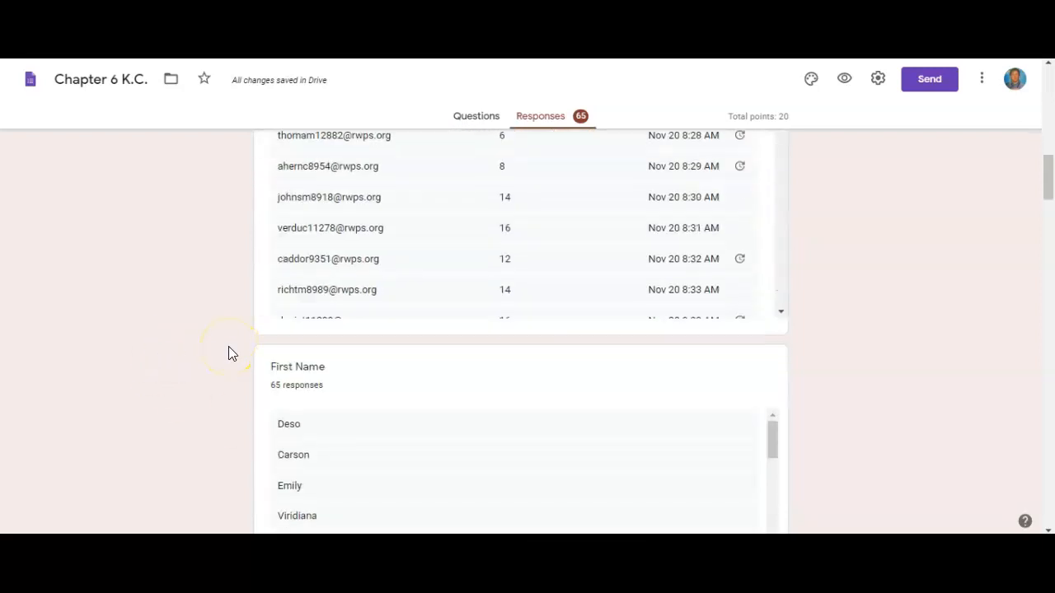
Step: Examine the Hour breakdown and the answer charts for the slope, undefined-or-0 and m=-2, b=3 equation questions
{"action": "scroll", "coordinate": [229, 353], "scroll_direction": "down", "scroll_amount": 3}
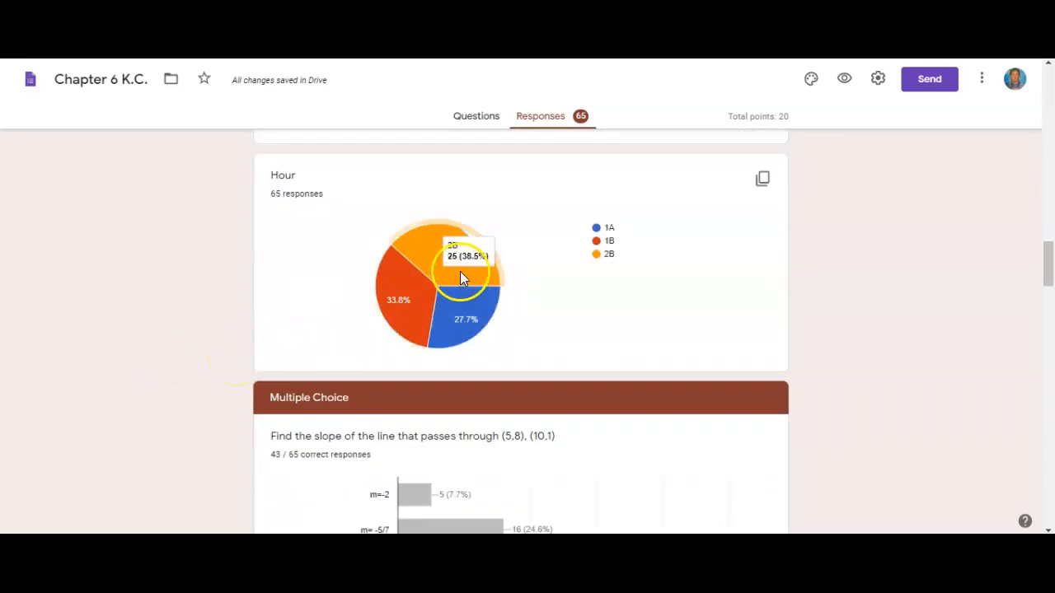
{"action": "scroll", "coordinate": [241, 325], "scroll_direction": "down", "scroll_amount": 1}
{"action": "scroll", "coordinate": [242, 326], "scroll_direction": "down", "scroll_amount": 2}
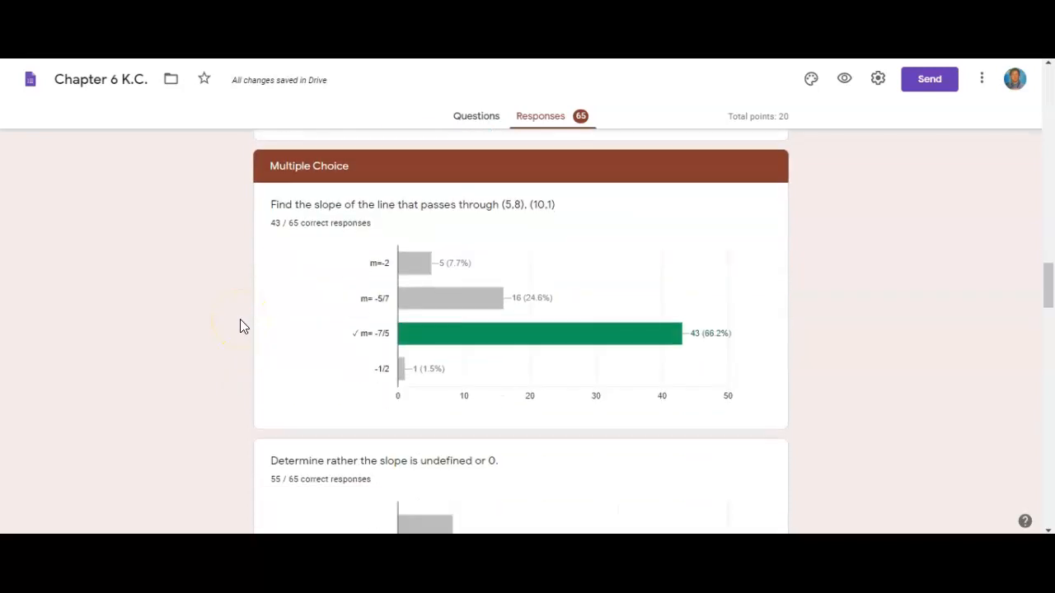
{"action": "scroll", "coordinate": [240, 319], "scroll_direction": "down", "scroll_amount": 3}
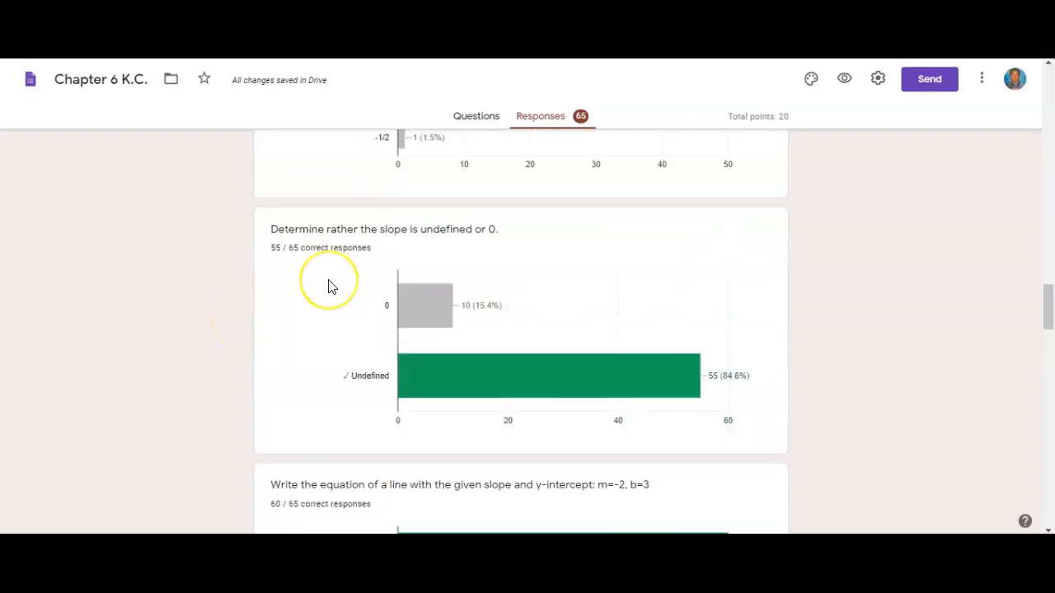
{"action": "scroll", "coordinate": [328, 286], "scroll_direction": "down", "scroll_amount": 1}
{"action": "scroll", "coordinate": [328, 286], "scroll_direction": "down", "scroll_amount": 3}
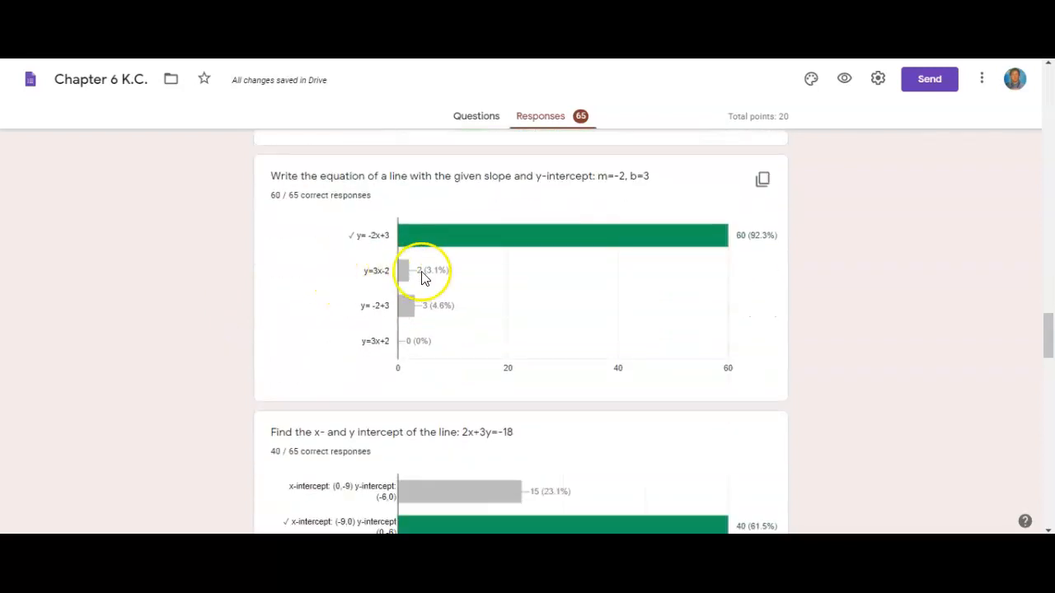
{"action": "mouse_move", "coordinate": [413, 310]}
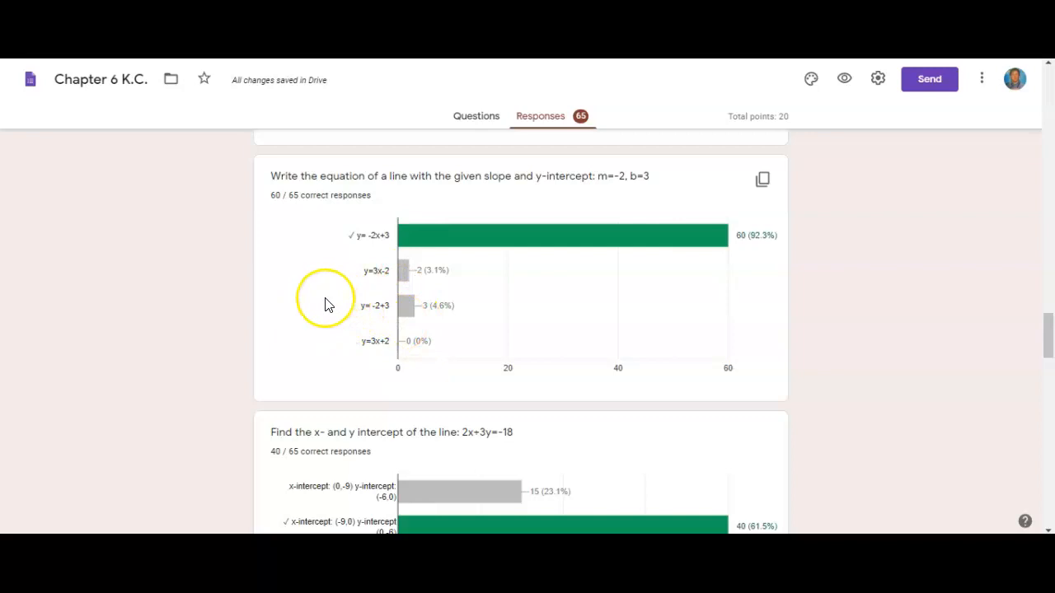
Step: Examine the answer charts from the 2x+3y=-18 intercepts question through the final perpendicular-line question, and return to the start of the summary
{"action": "scroll", "coordinate": [343, 304], "scroll_direction": "down", "scroll_amount": 3}
{"action": "scroll", "coordinate": [326, 299], "scroll_direction": "down", "scroll_amount": 3}
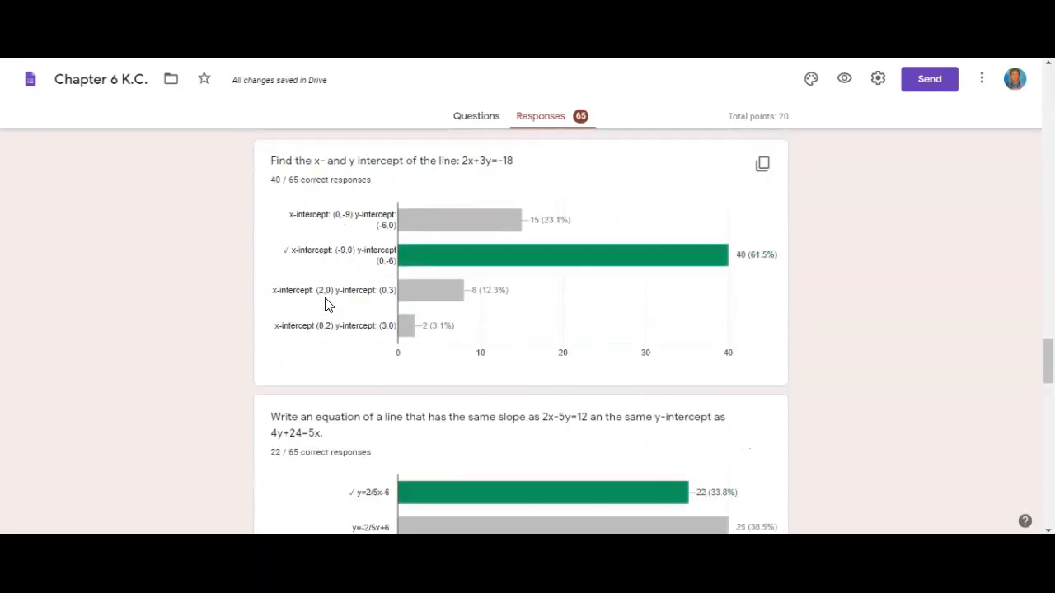
{"action": "scroll", "coordinate": [327, 298], "scroll_direction": "down", "scroll_amount": 1}
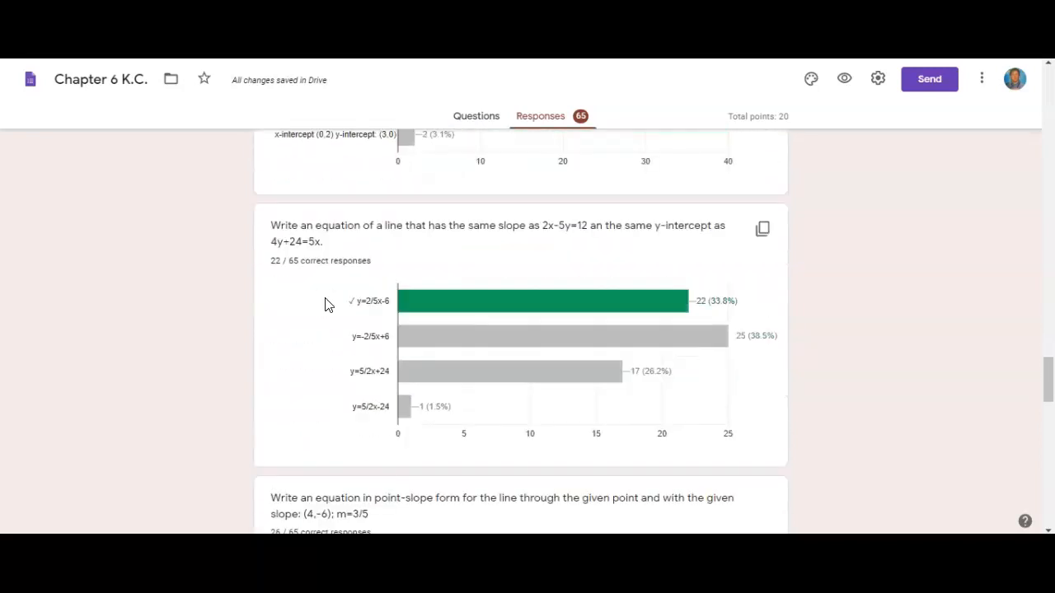
{"action": "scroll", "coordinate": [326, 302], "scroll_direction": "down", "scroll_amount": 3}
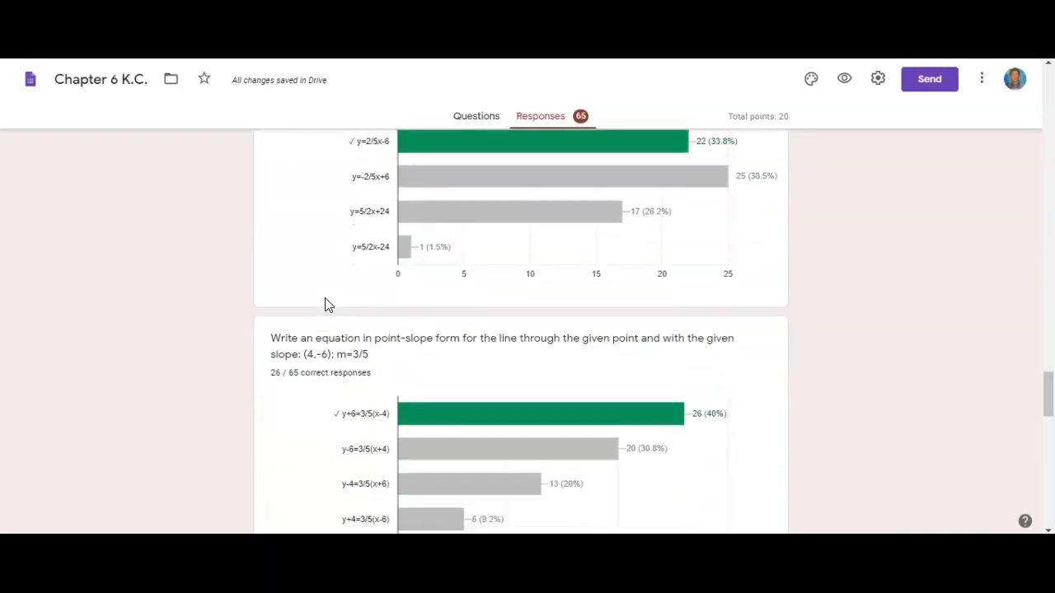
{"action": "scroll", "coordinate": [327, 299], "scroll_direction": "down", "scroll_amount": 4}
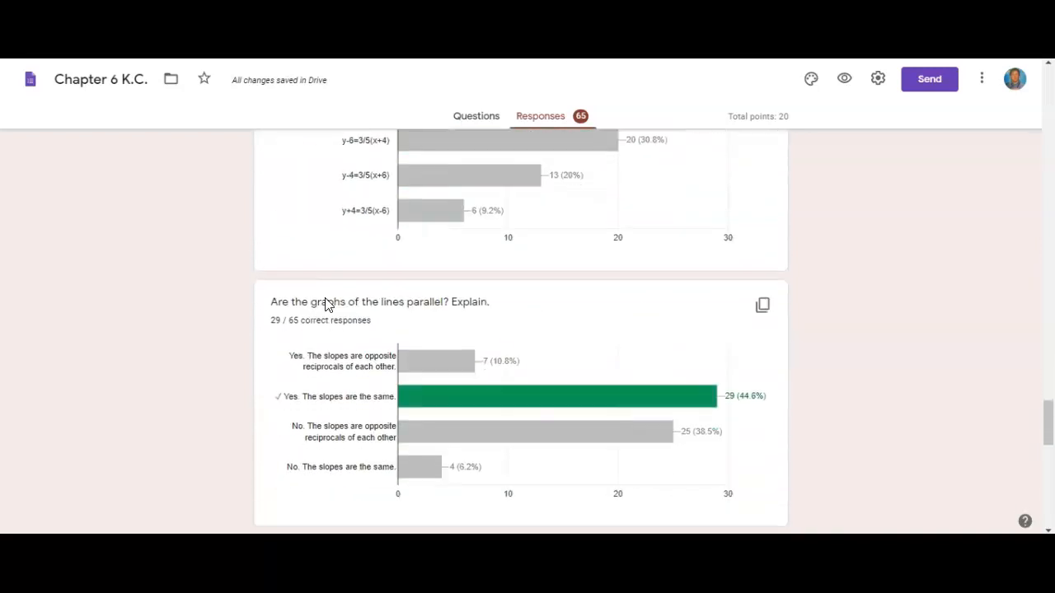
{"action": "scroll", "coordinate": [326, 303], "scroll_direction": "down", "scroll_amount": 6}
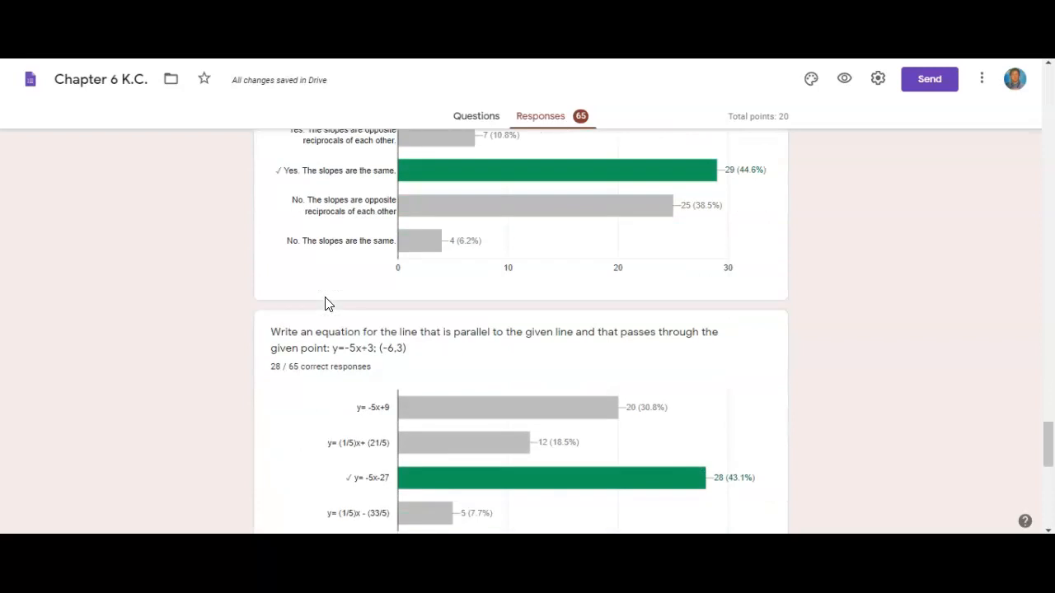
{"action": "scroll", "coordinate": [327, 304], "scroll_direction": "down", "scroll_amount": 3}
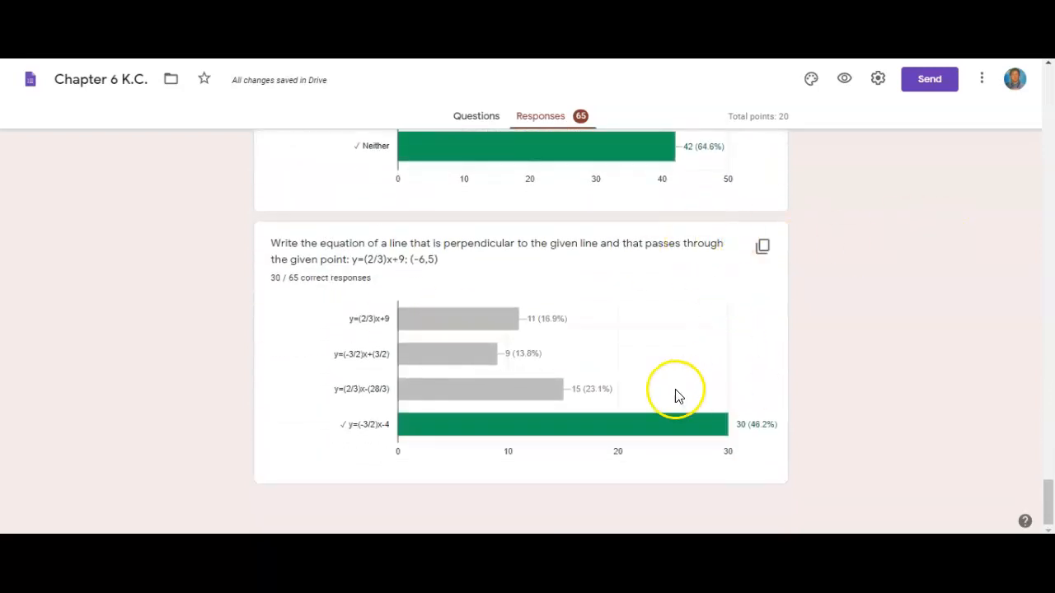
{"action": "scroll", "coordinate": [556, 354], "scroll_direction": "up", "scroll_amount": 12}
{"action": "scroll", "coordinate": [552, 353], "scroll_direction": "up", "scroll_amount": 20}
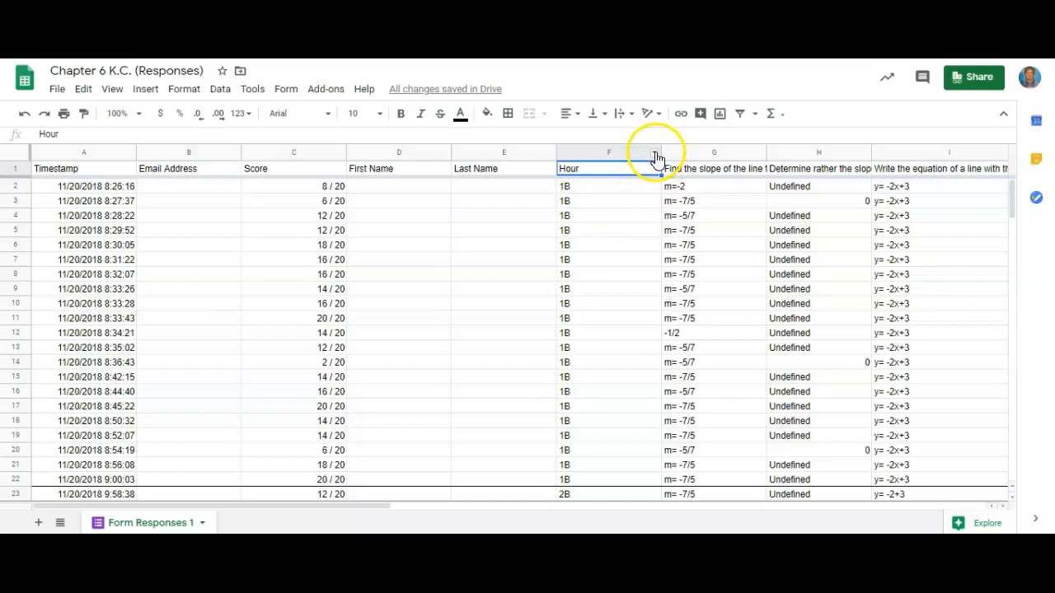
Step: In the Chapter 6 K.C. (Responses) spreadsheet, review the rows by class hour and view the sorting options for the Hour column
{"action": "scroll", "coordinate": [603, 355], "scroll_direction": "down", "scroll_amount": 5}
{"action": "scroll", "coordinate": [603, 355], "scroll_direction": "up", "scroll_amount": 5}
{"action": "scroll", "coordinate": [584, 421], "scroll_direction": "down", "scroll_amount": 2}
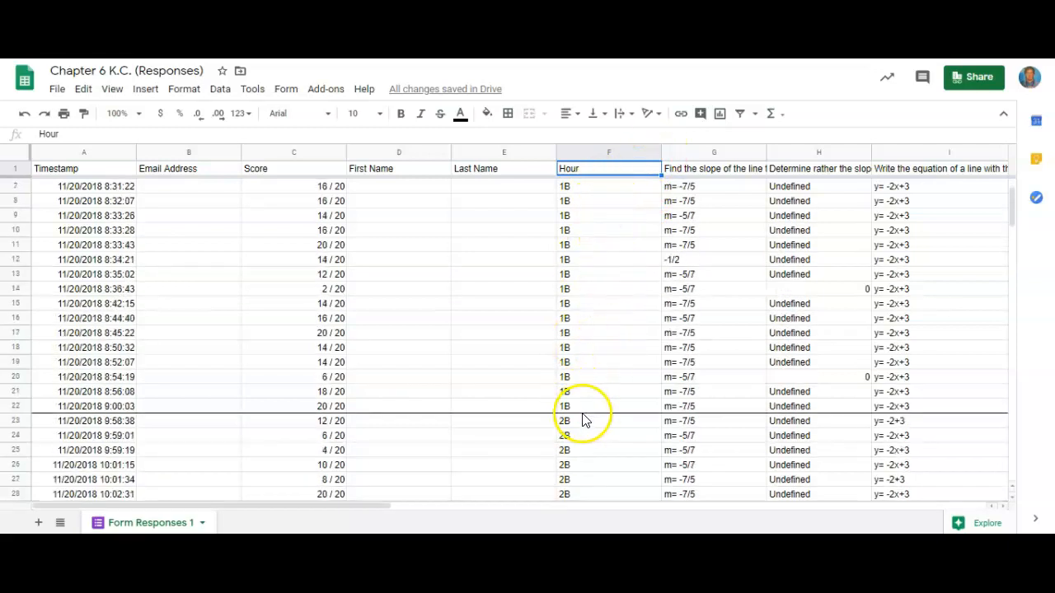
{"action": "scroll", "coordinate": [584, 420], "scroll_direction": "down", "scroll_amount": 13}
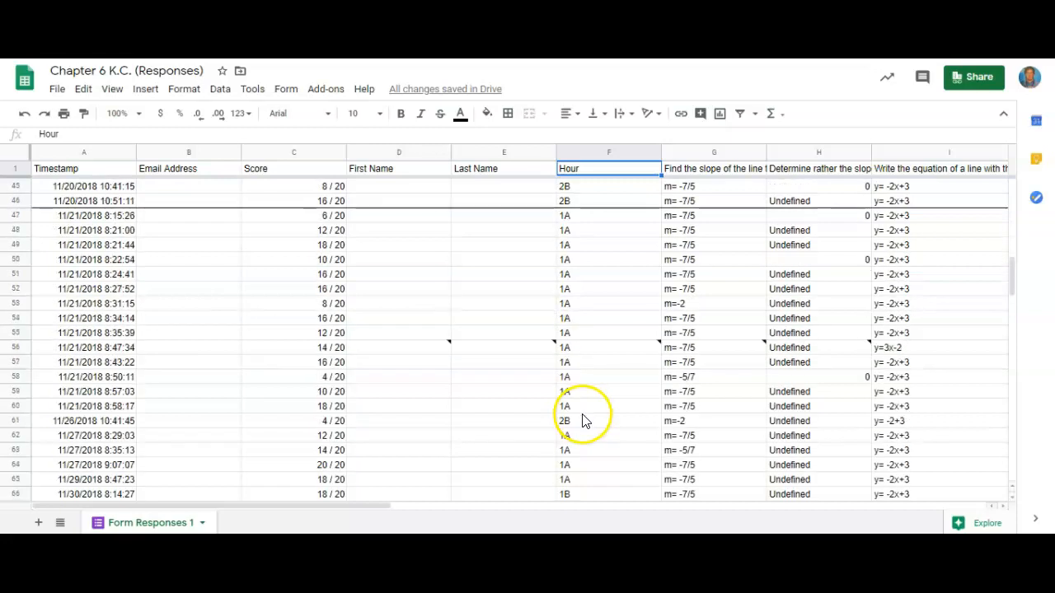
{"action": "scroll", "coordinate": [584, 421], "scroll_direction": "up", "scroll_amount": 15}
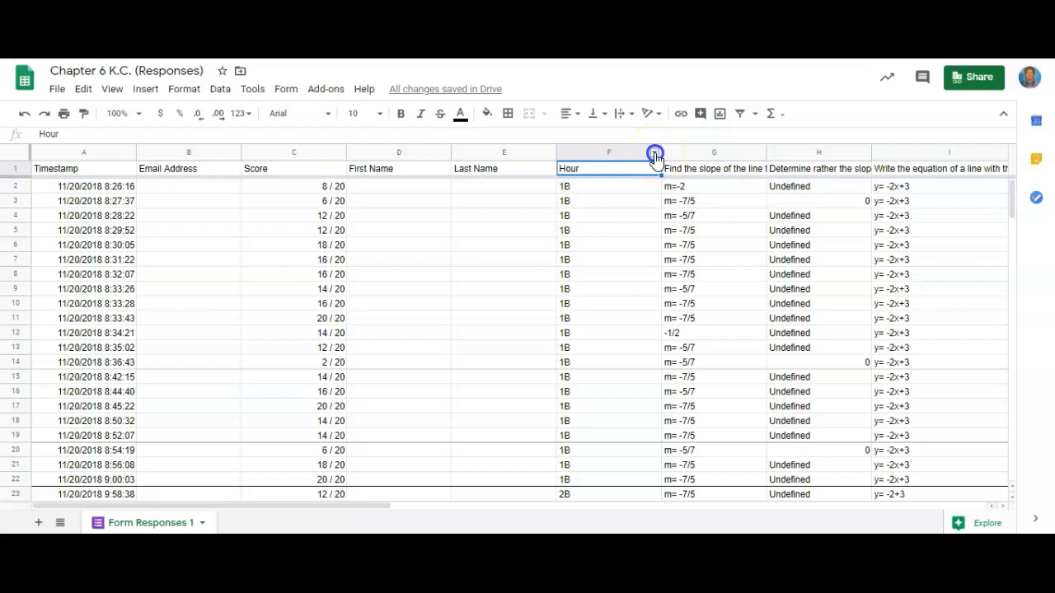
{"action": "left_click", "coordinate": [655, 155]}
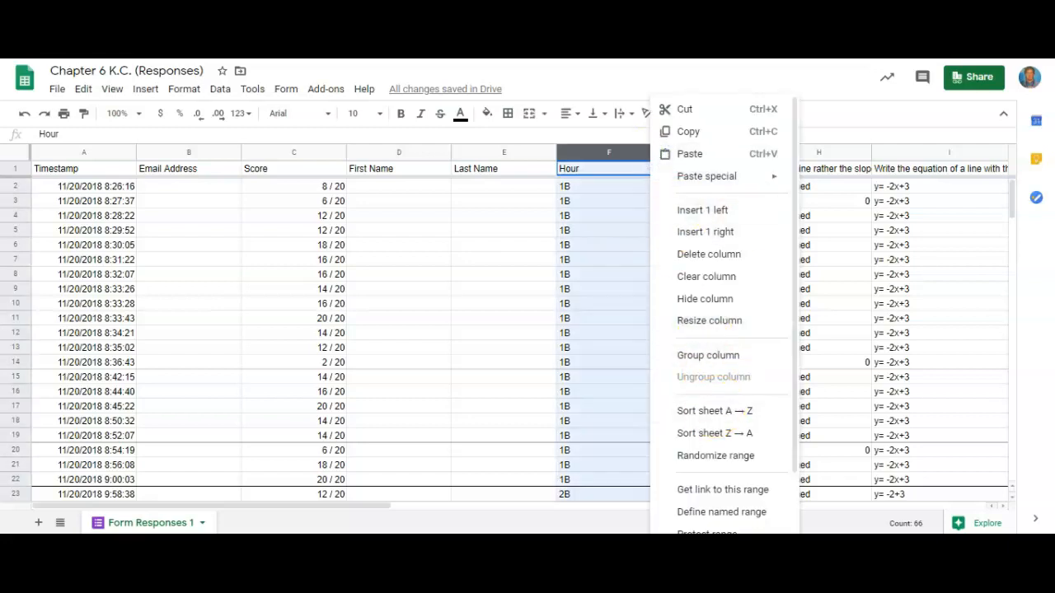
{"action": "left_click", "coordinate": [621, 170]}
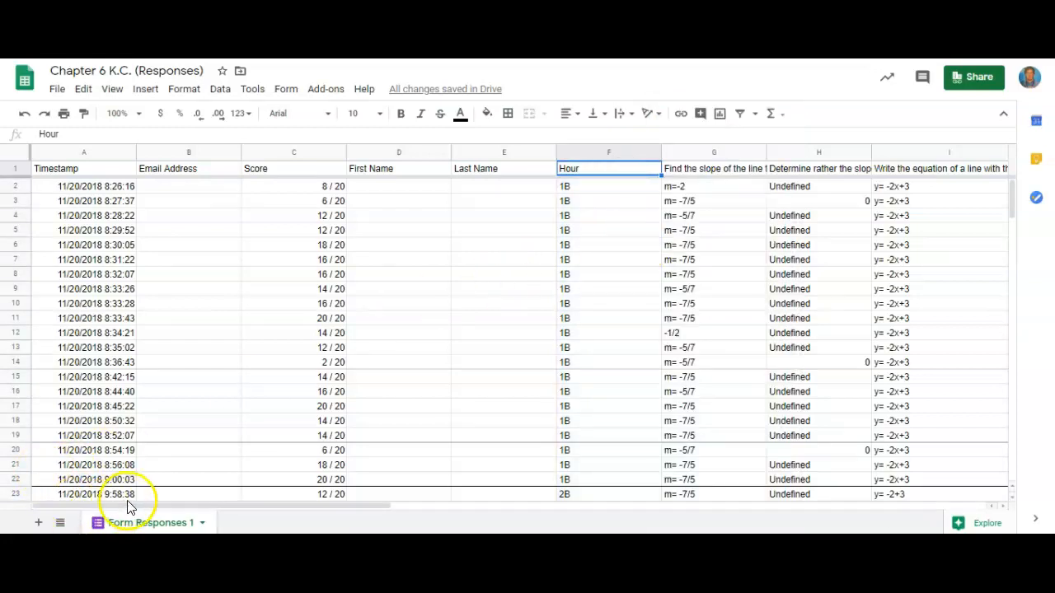
Step: Review the students' answers across the question columns, and go over the Score column for the 1B rows
{"action": "left_click_drag", "start_coordinate": [150, 503], "coordinate": [277, 504]}
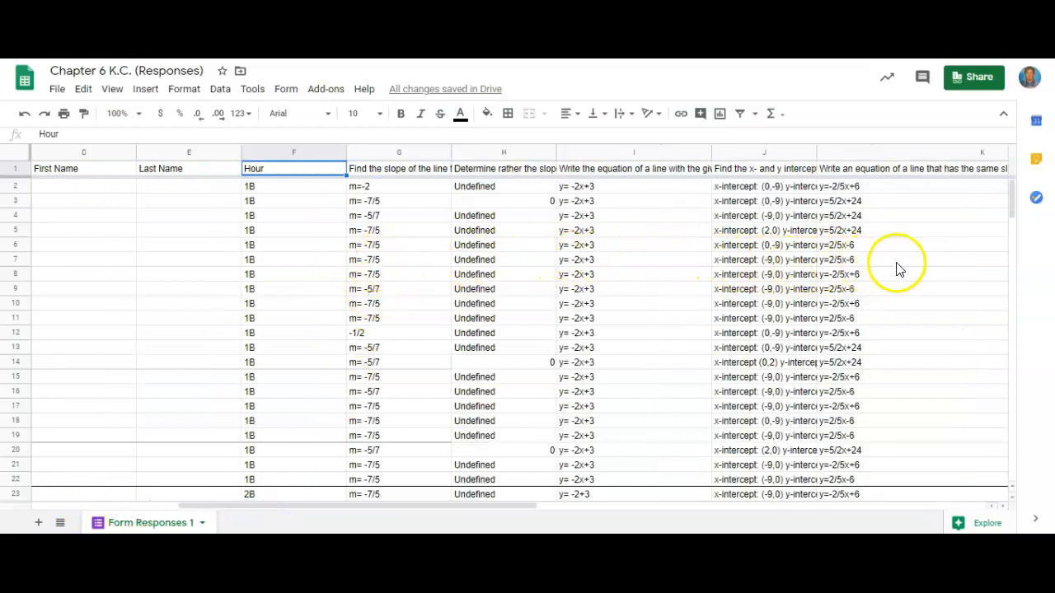
{"action": "left_click_drag", "start_coordinate": [395, 505], "coordinate": [237, 505]}
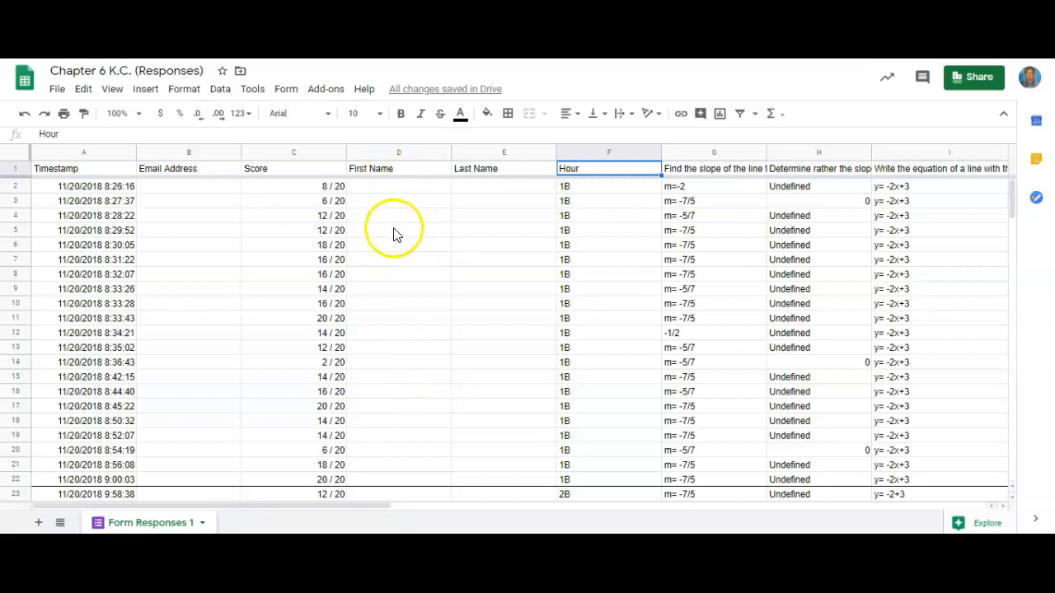
{"action": "left_click_drag", "start_coordinate": [287, 194], "coordinate": [286, 480]}
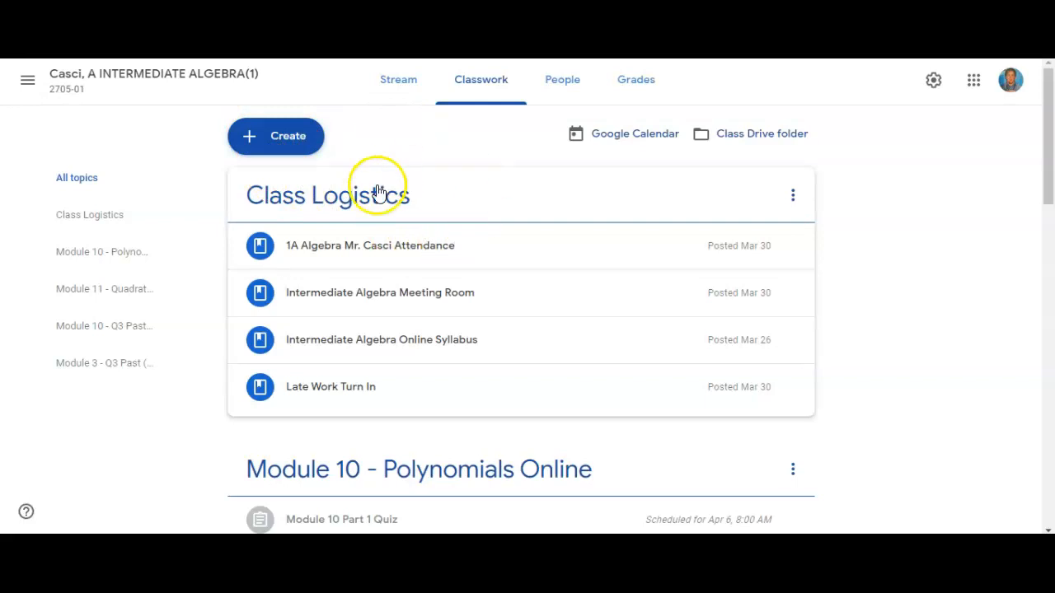
Step: In the Intermediate Algebra class in Google Classroom, create a new assignment and attach the Chapter 6 K.C. form from Google Drive
{"action": "left_click", "coordinate": [296, 141]}
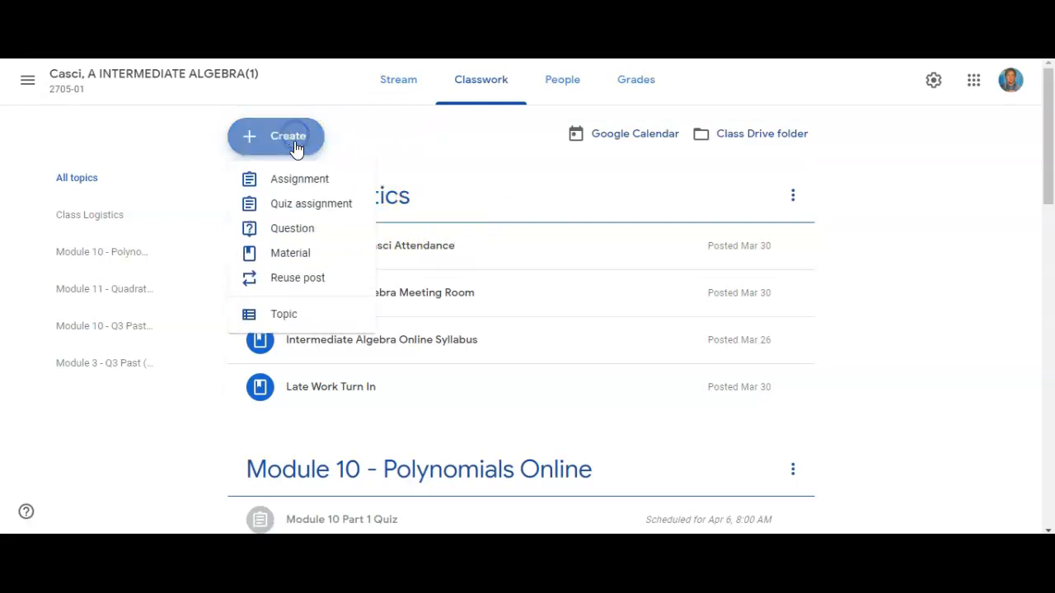
{"action": "left_click", "coordinate": [313, 189]}
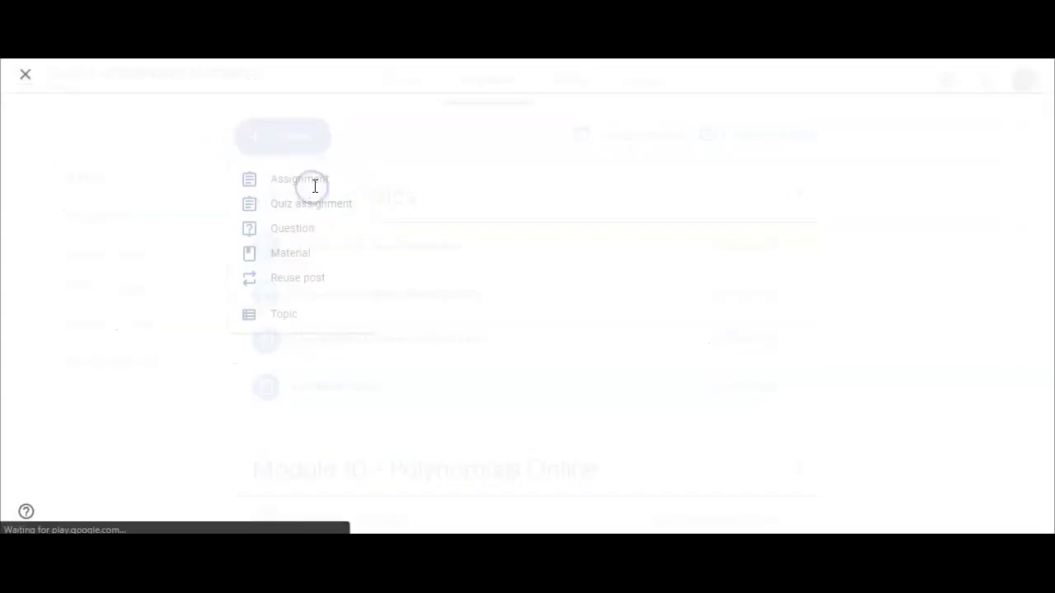
{"action": "left_click", "coordinate": [94, 305]}
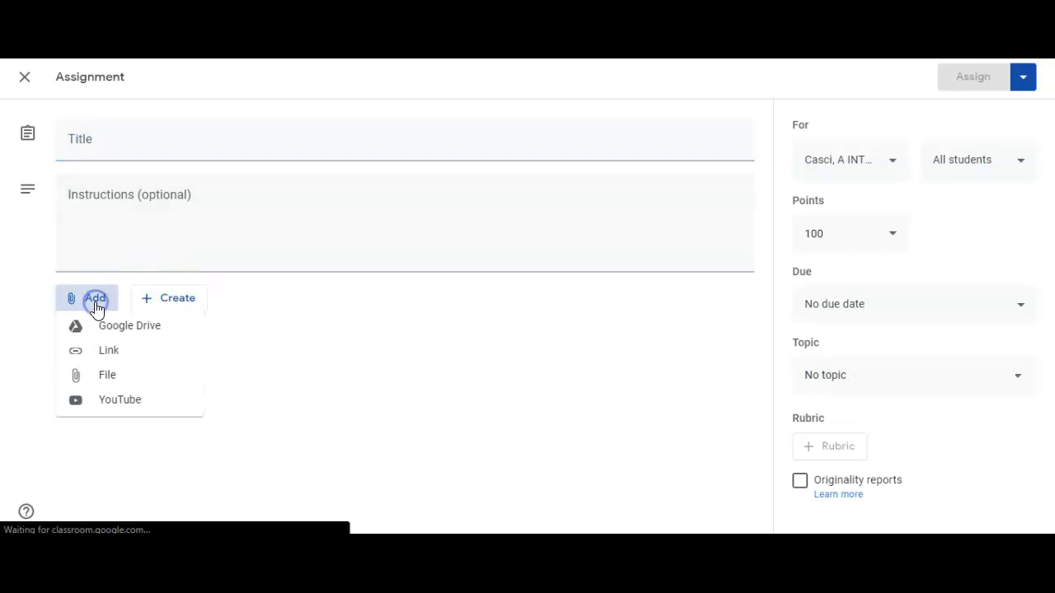
{"action": "left_click", "coordinate": [106, 334]}
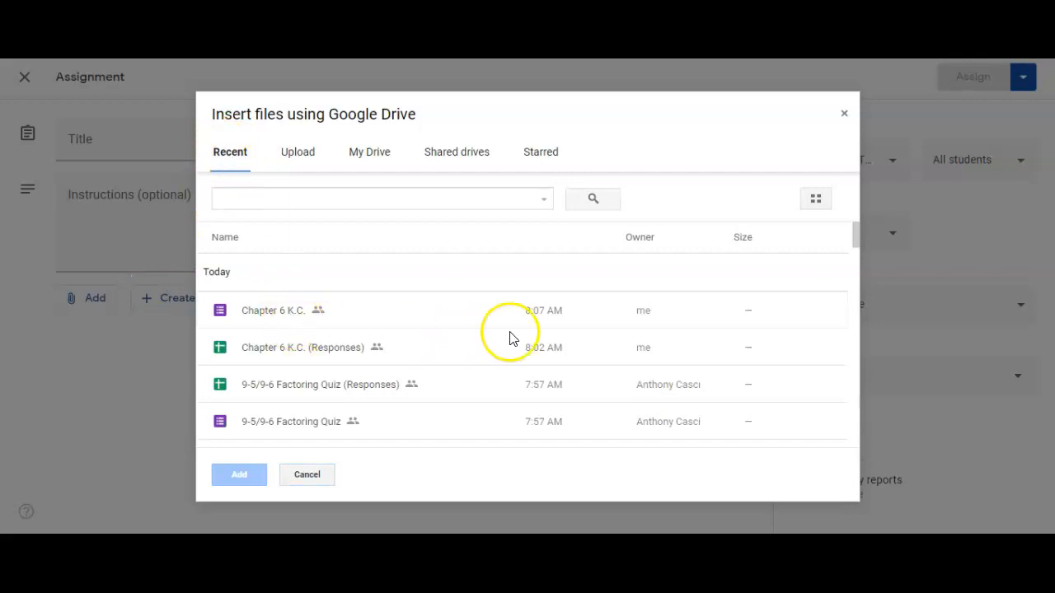
{"action": "left_click", "coordinate": [379, 313]}
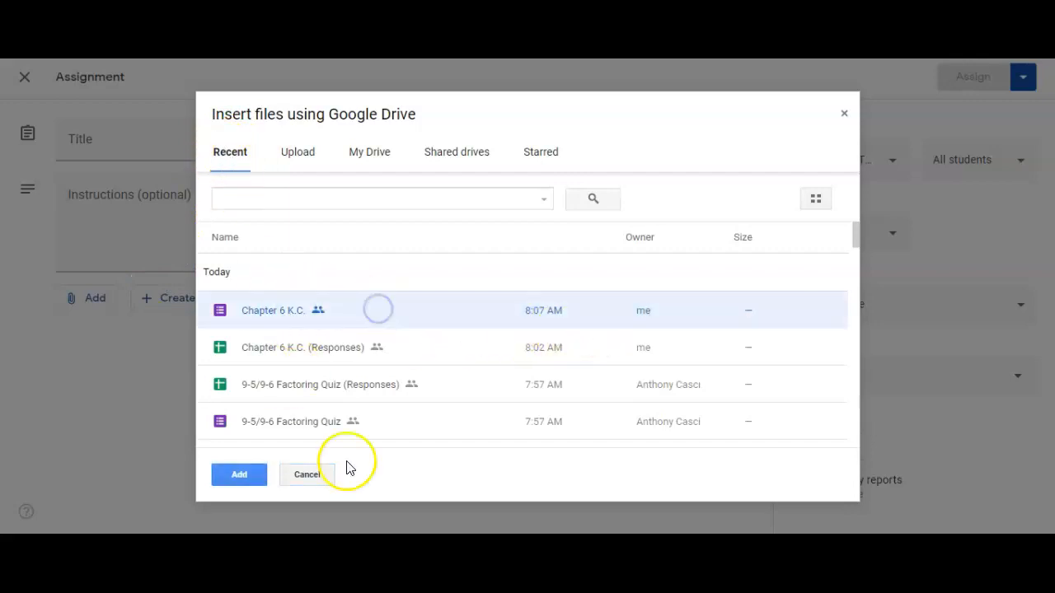
{"action": "left_click", "coordinate": [239, 475]}
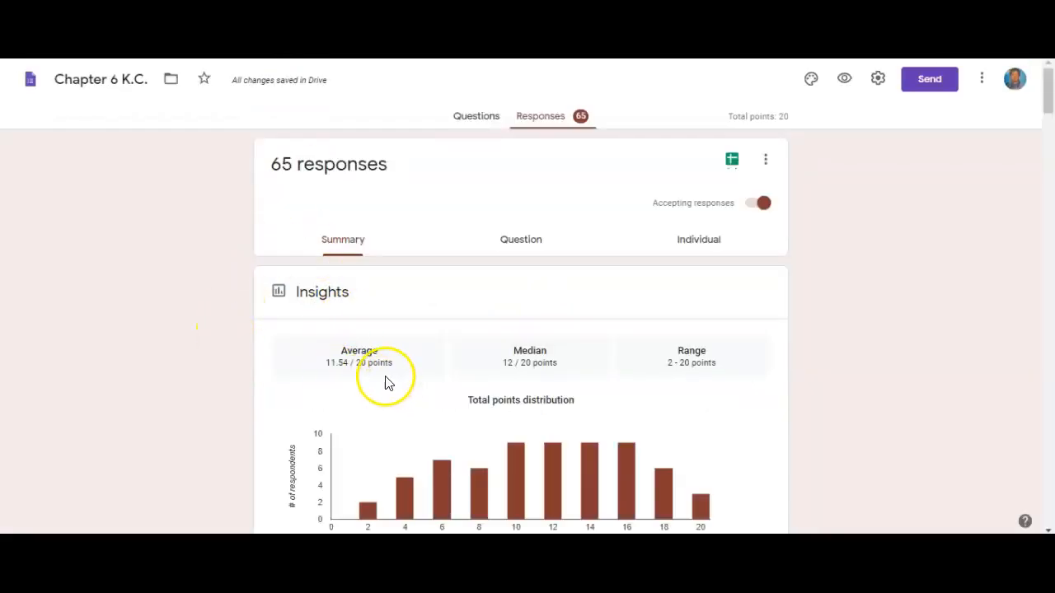
Step: In the Chapter 6 K.C. form, return to the exam questions and review the opening First Name, Last Name and Hour fields
{"action": "left_click", "coordinate": [492, 120]}
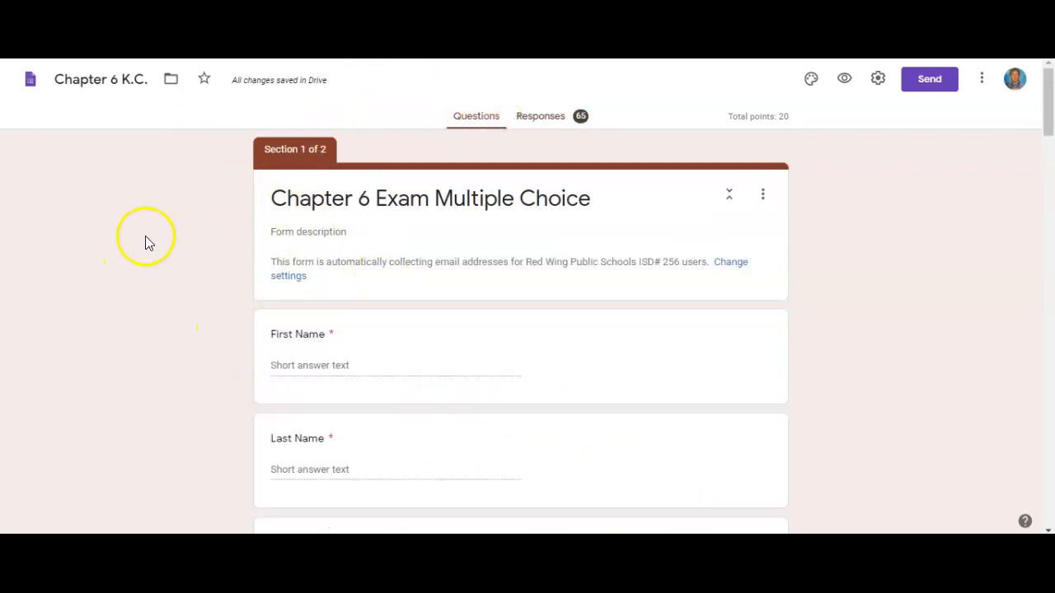
{"action": "scroll", "coordinate": [145, 254], "scroll_direction": "down", "scroll_amount": 1}
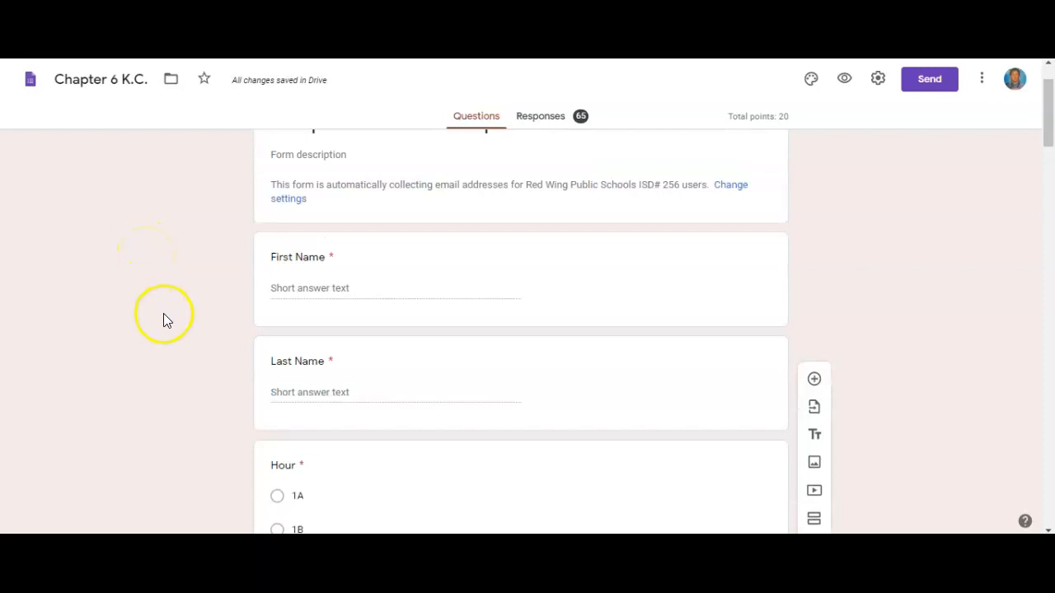
{"action": "scroll", "coordinate": [165, 316], "scroll_direction": "up", "scroll_amount": 1}
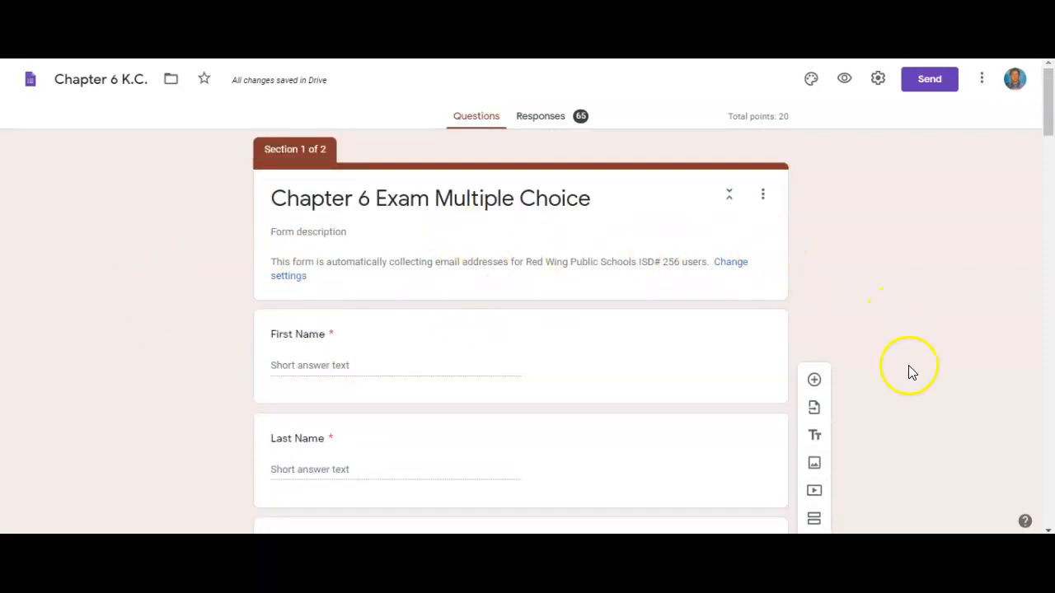